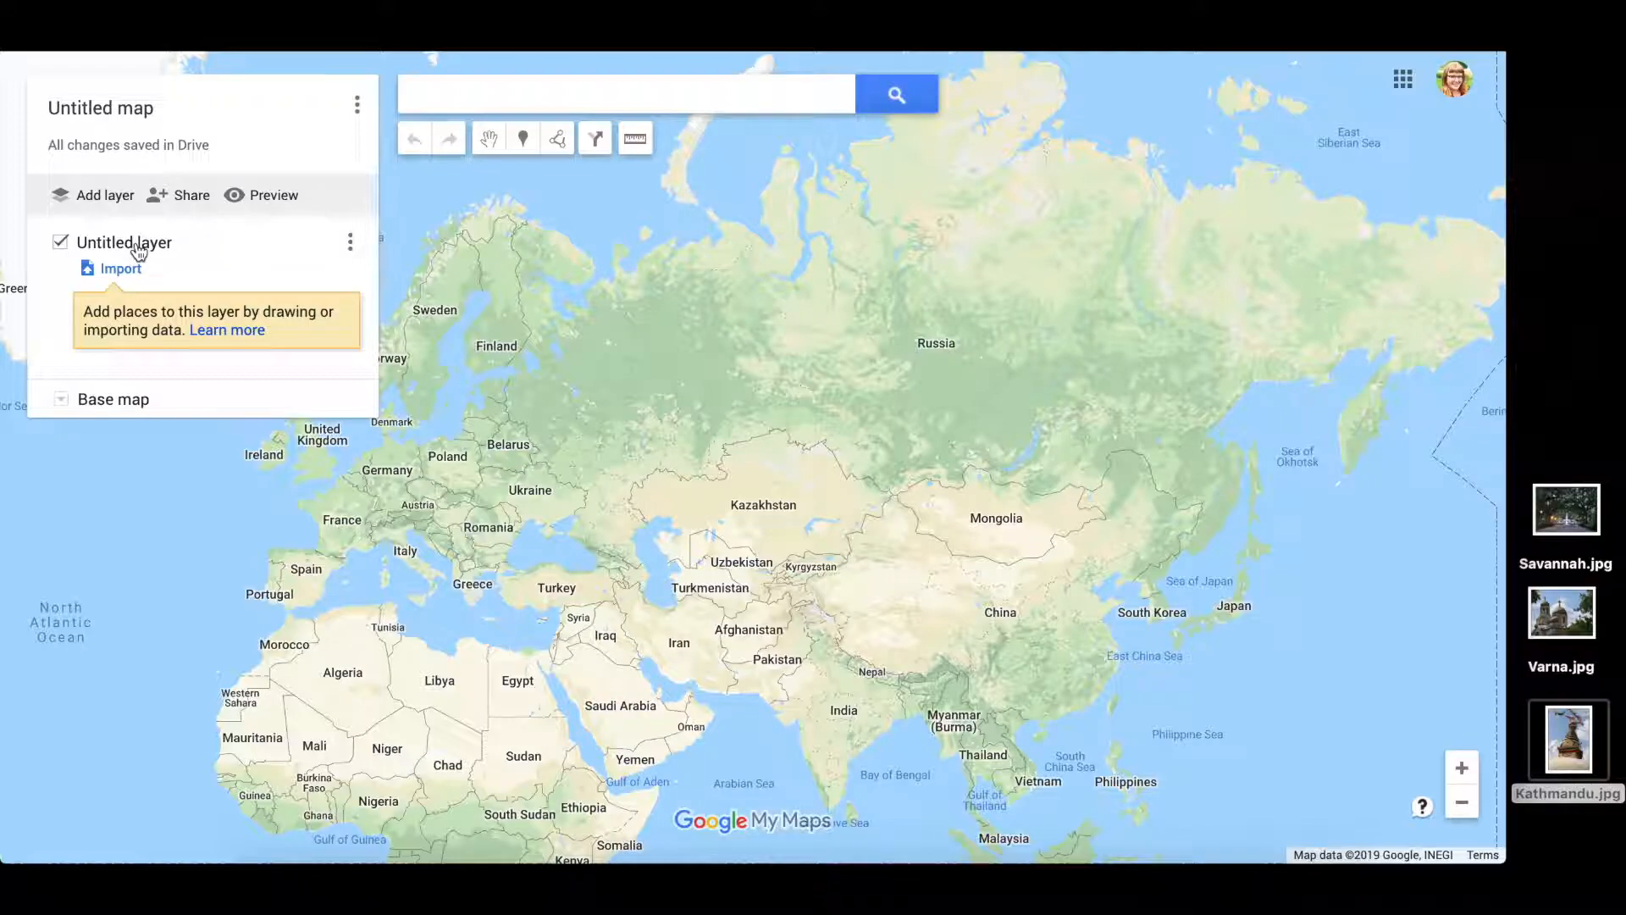
- Rename the map's untitled layer to 'Favorite Cities' and save the name
{"action": "left_click_drag", "start_coordinate": [702, 362], "coordinate": [736, 412]}
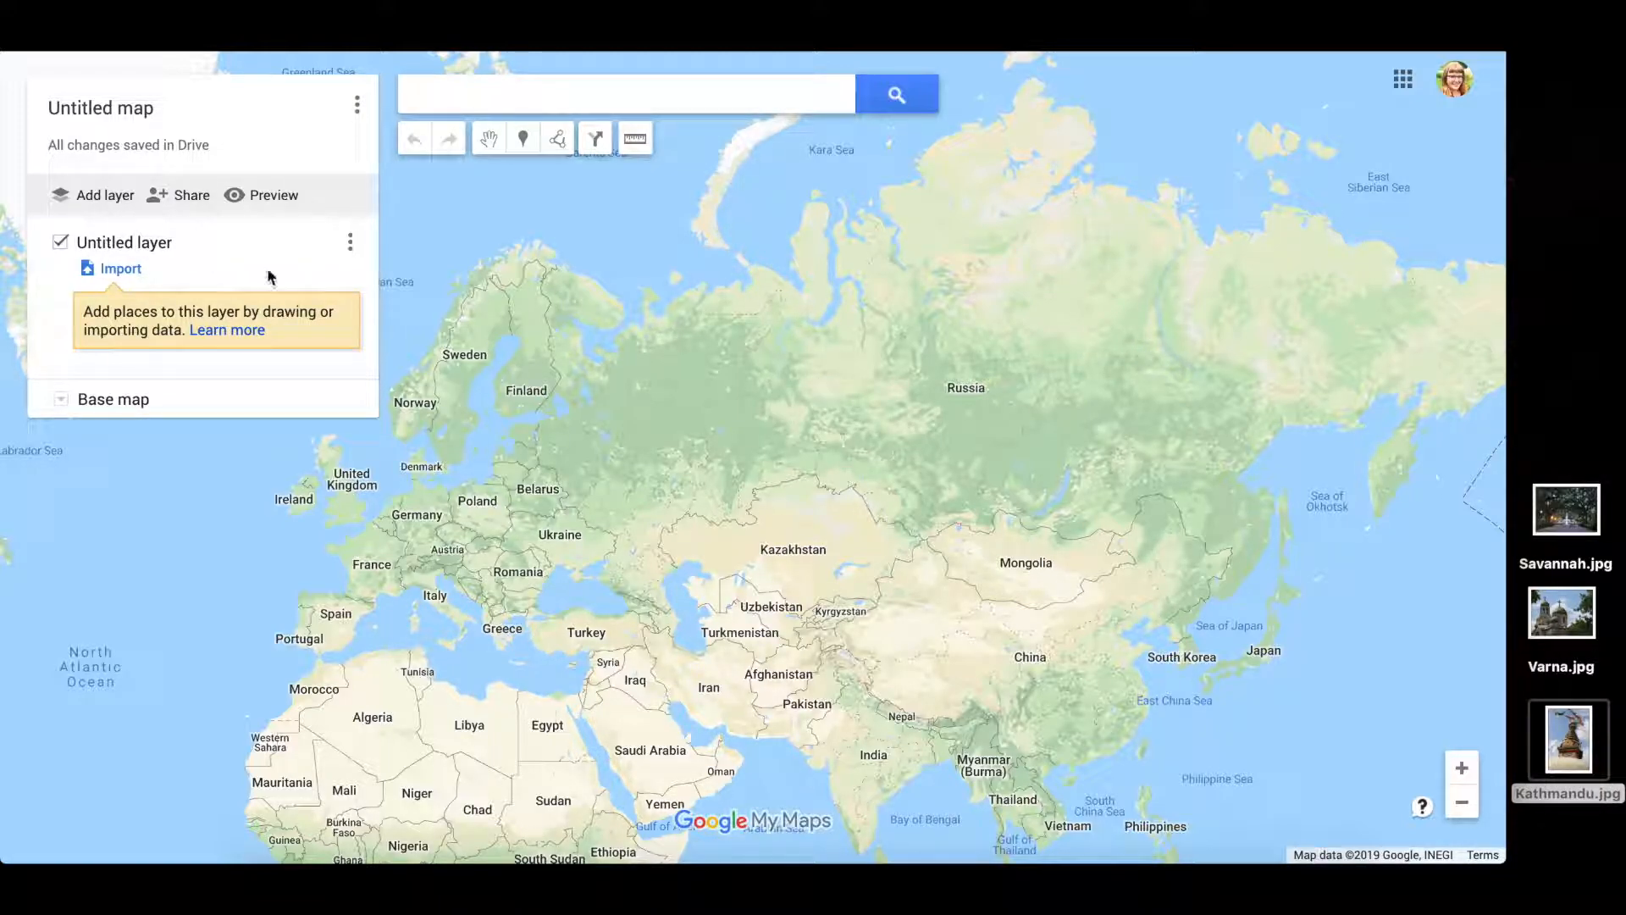
{"action": "left_click_drag", "start_coordinate": [610, 428], "coordinate": [634, 374]}
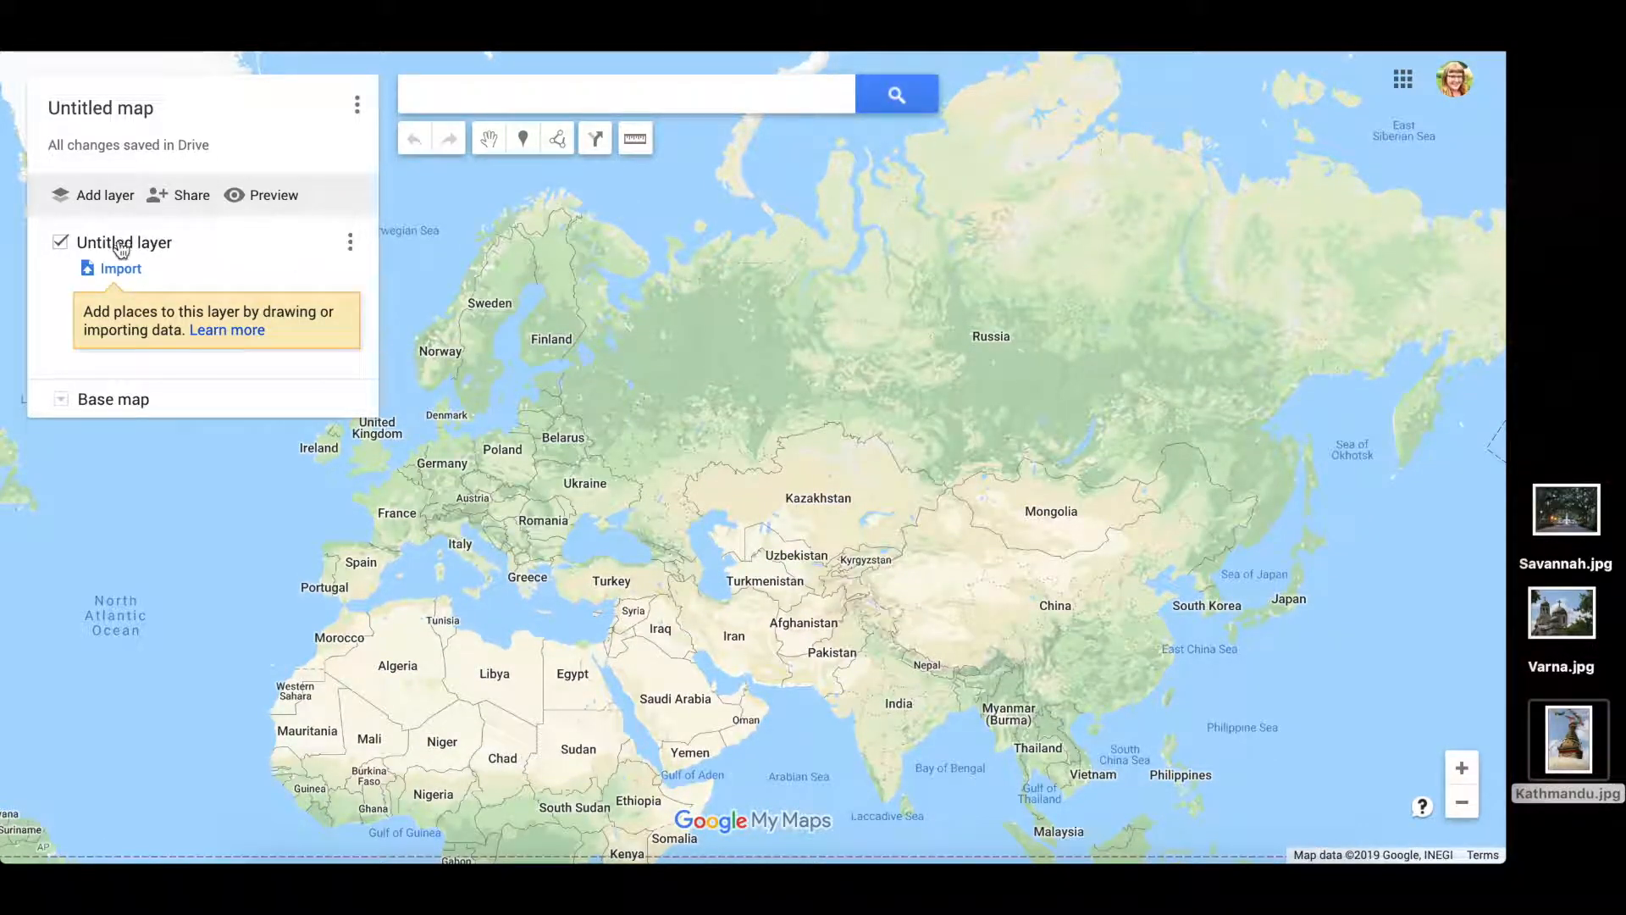
{"action": "left_click", "coordinate": [349, 246]}
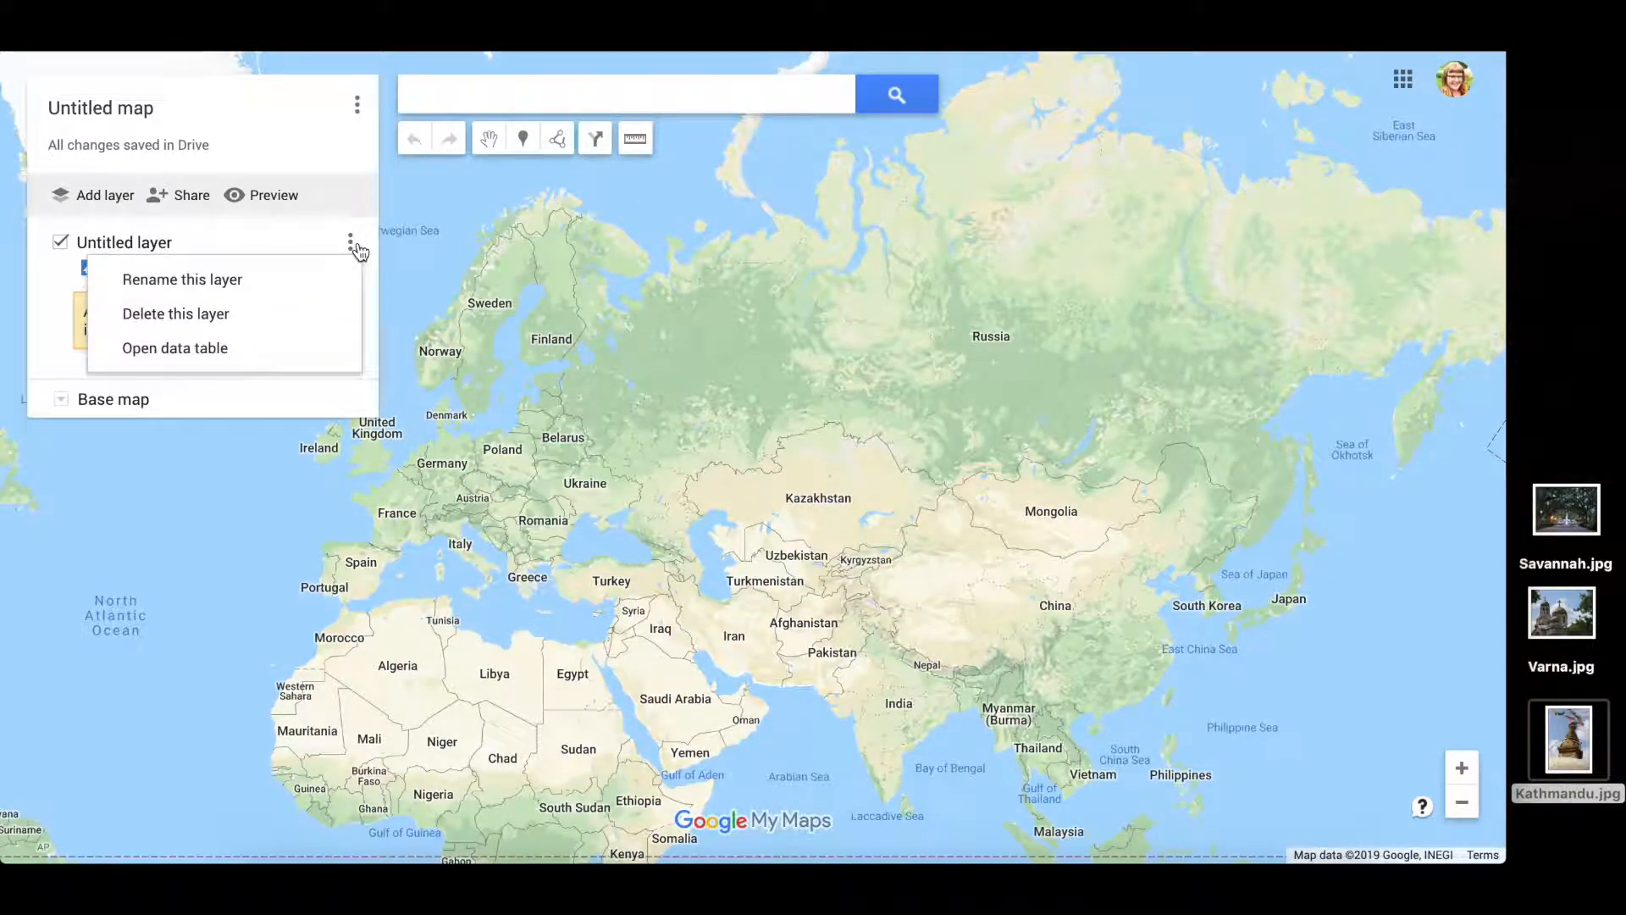
{"action": "left_click", "coordinate": [294, 288]}
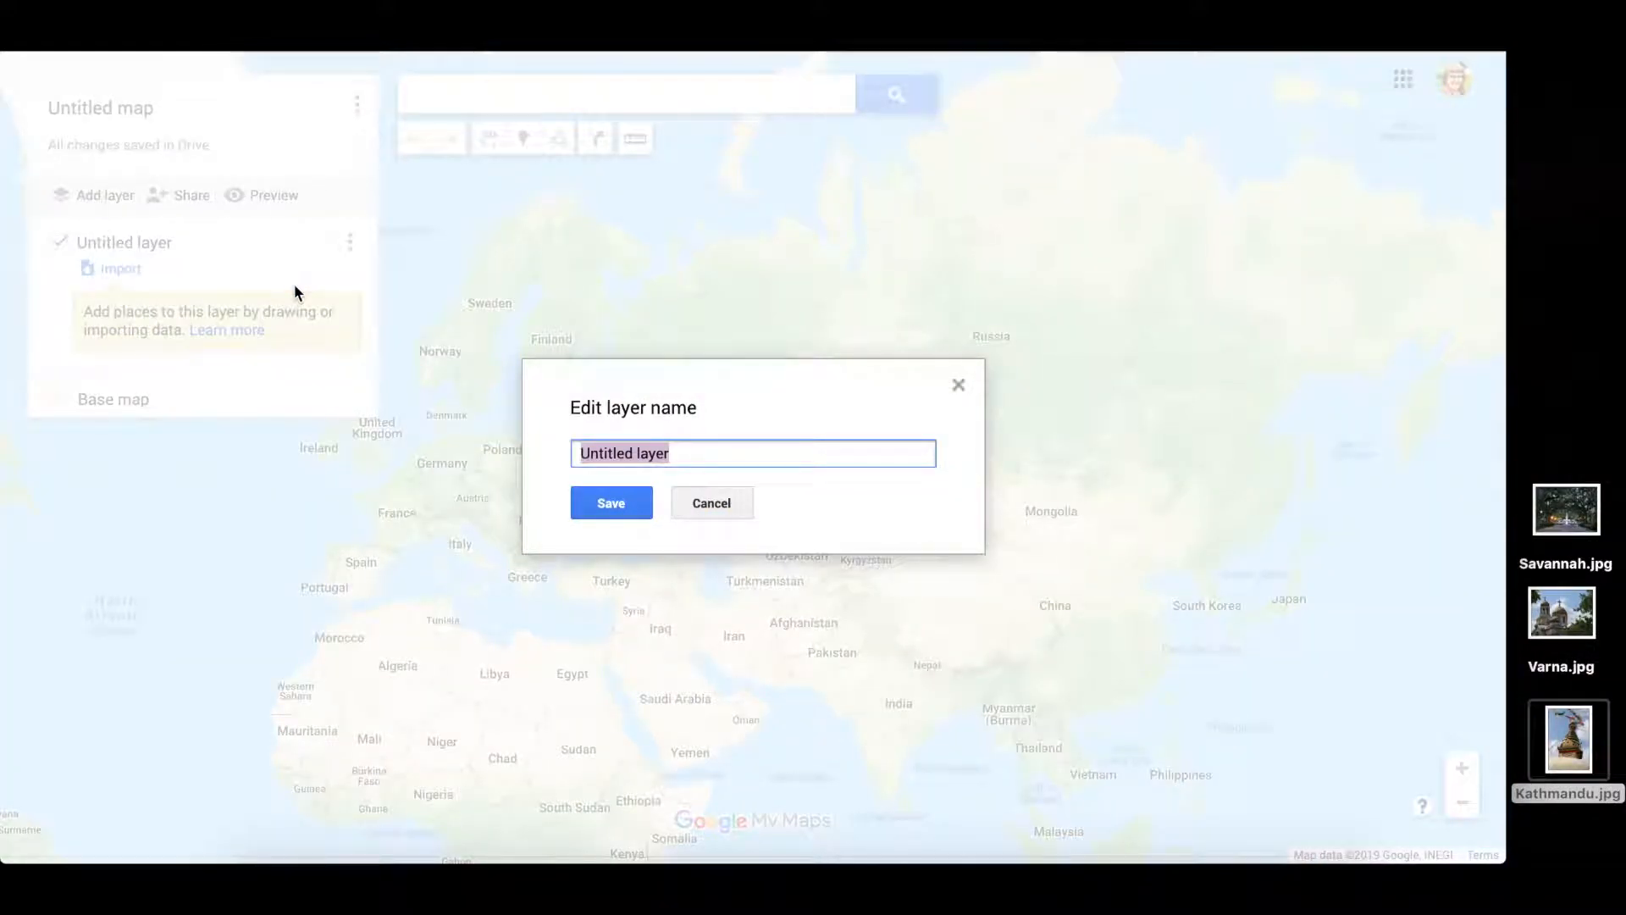
{"action": "type", "text": "Favorite Cities"}
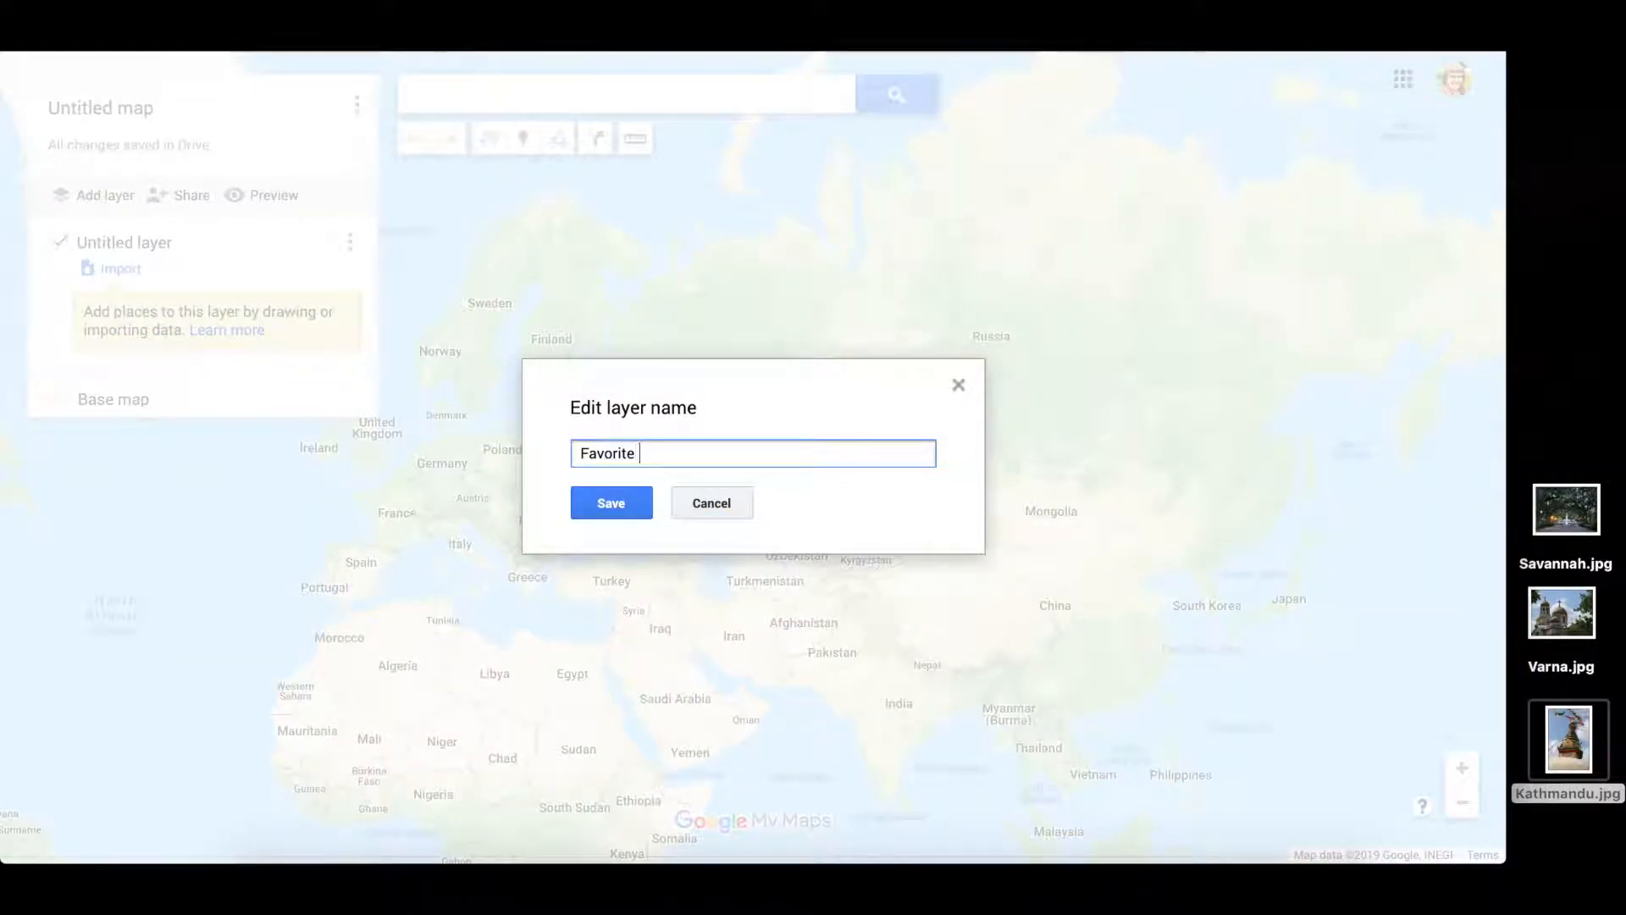
{"action": "left_click", "coordinate": [614, 504]}
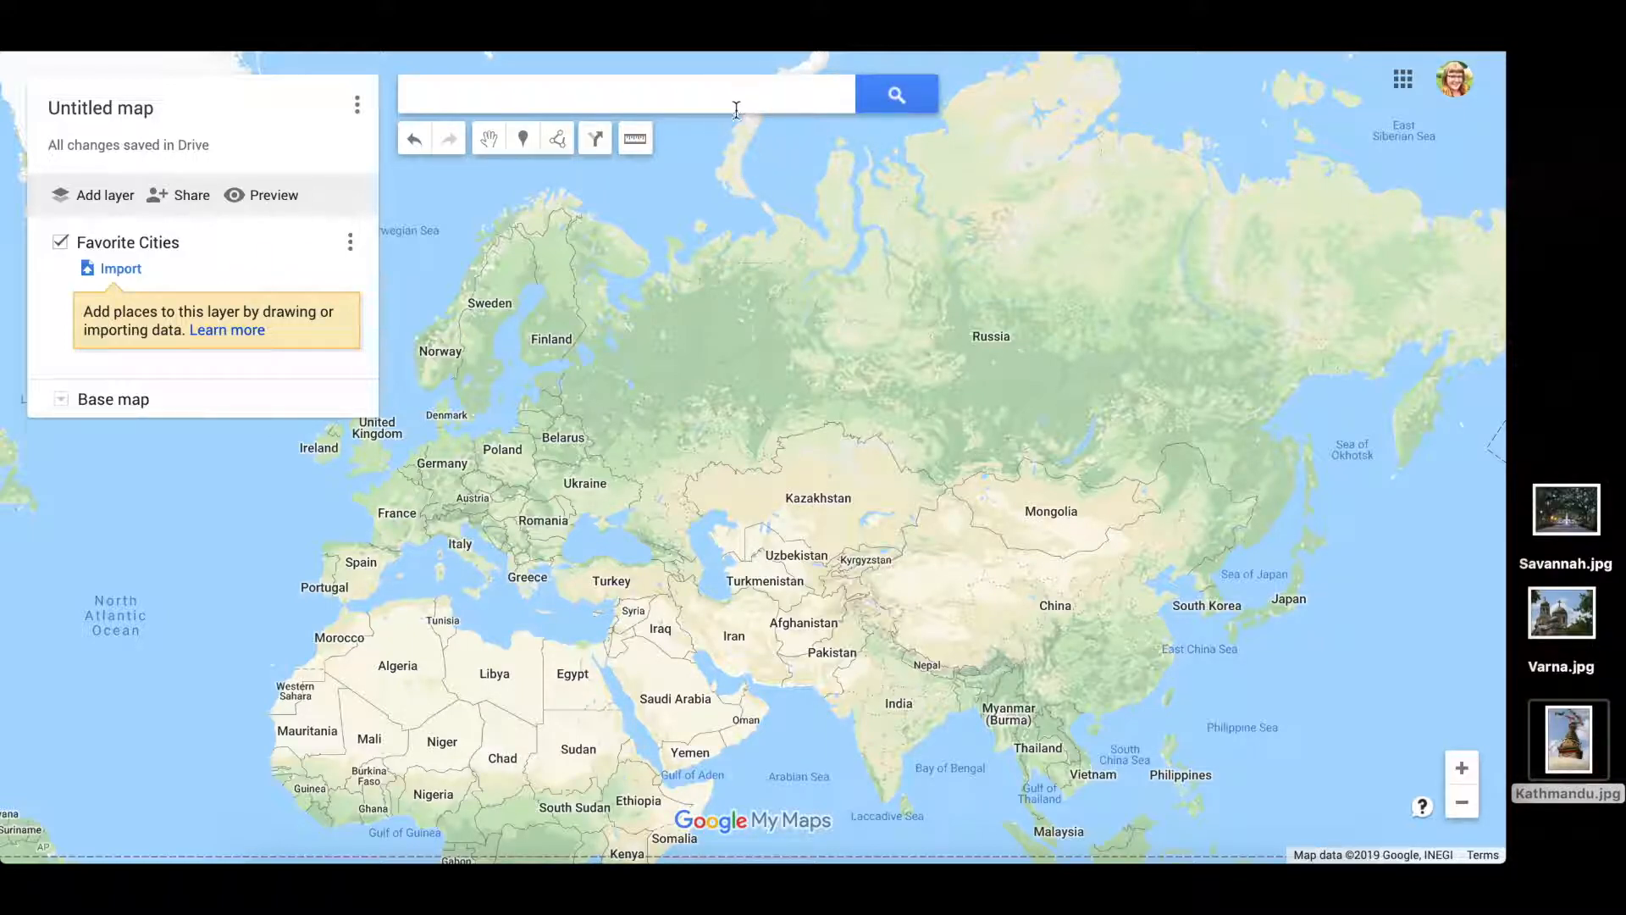
- Add Kathmandu, Nepal to Favorite Cities from search and strip its Google Maps details
{"action": "left_click", "coordinate": [564, 103]}
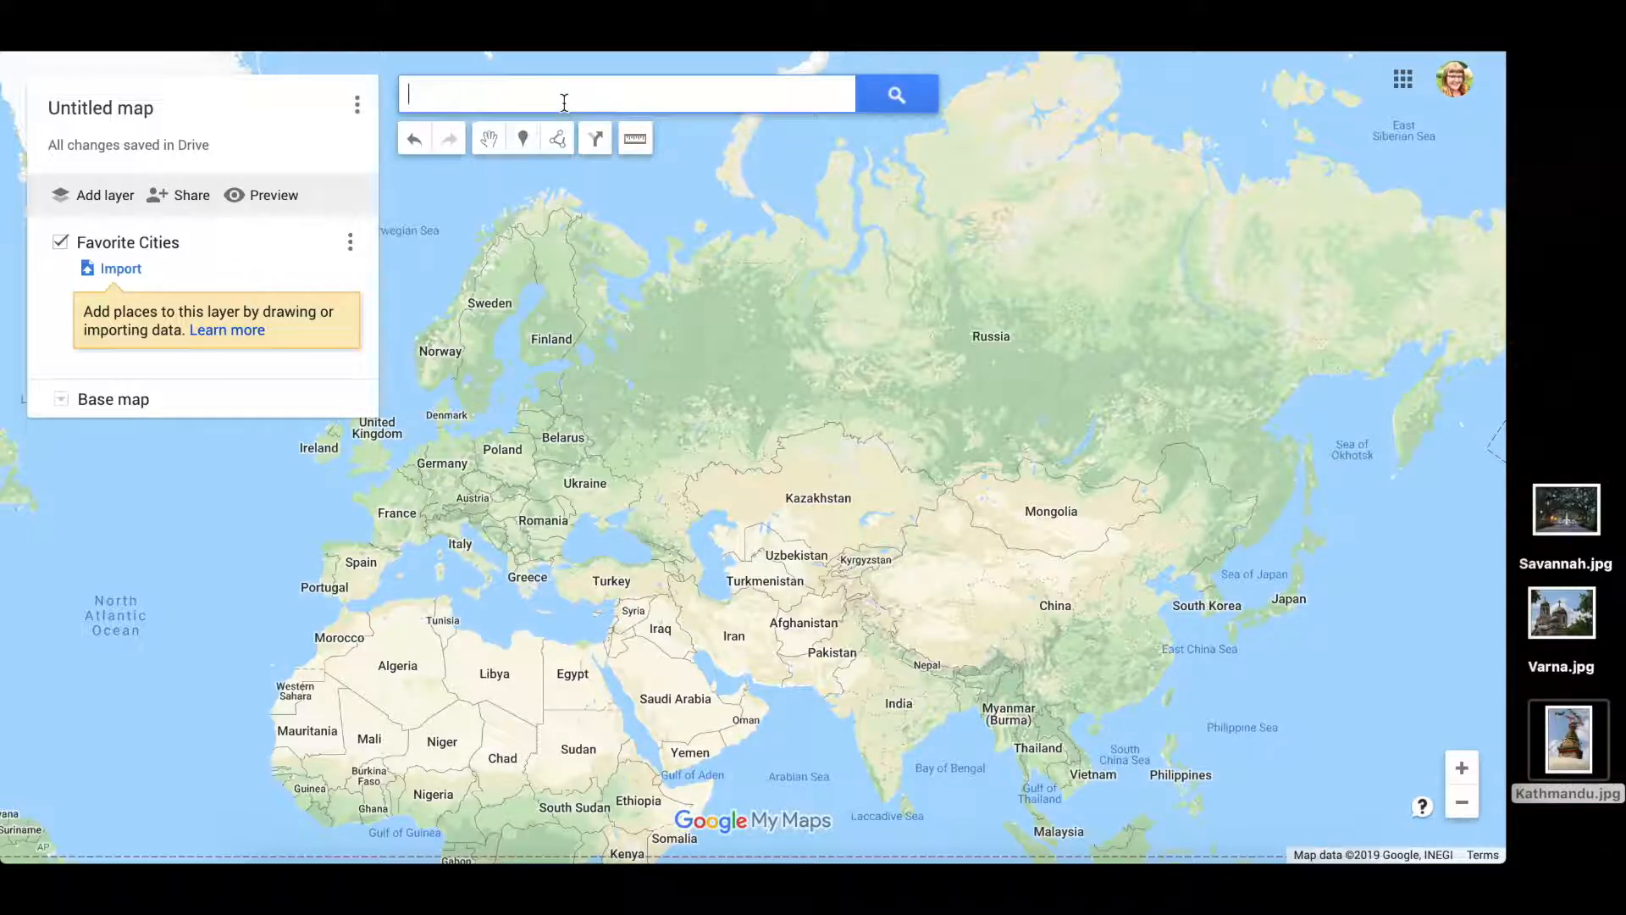
{"action": "left_click", "coordinate": [525, 149]}
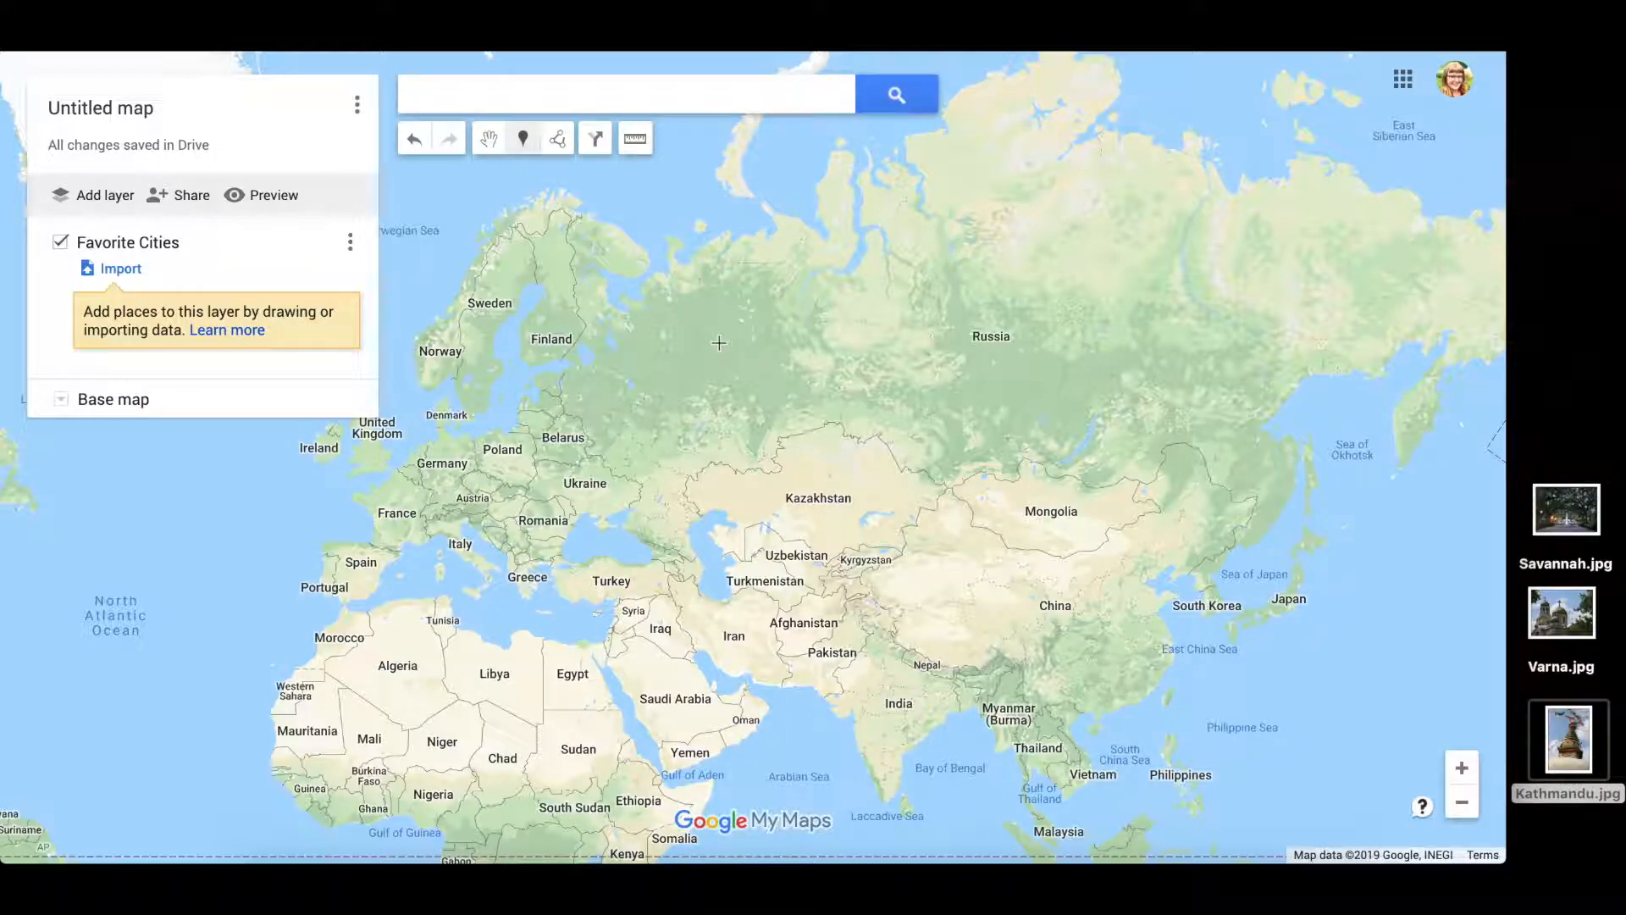
{"action": "left_click", "coordinate": [642, 99]}
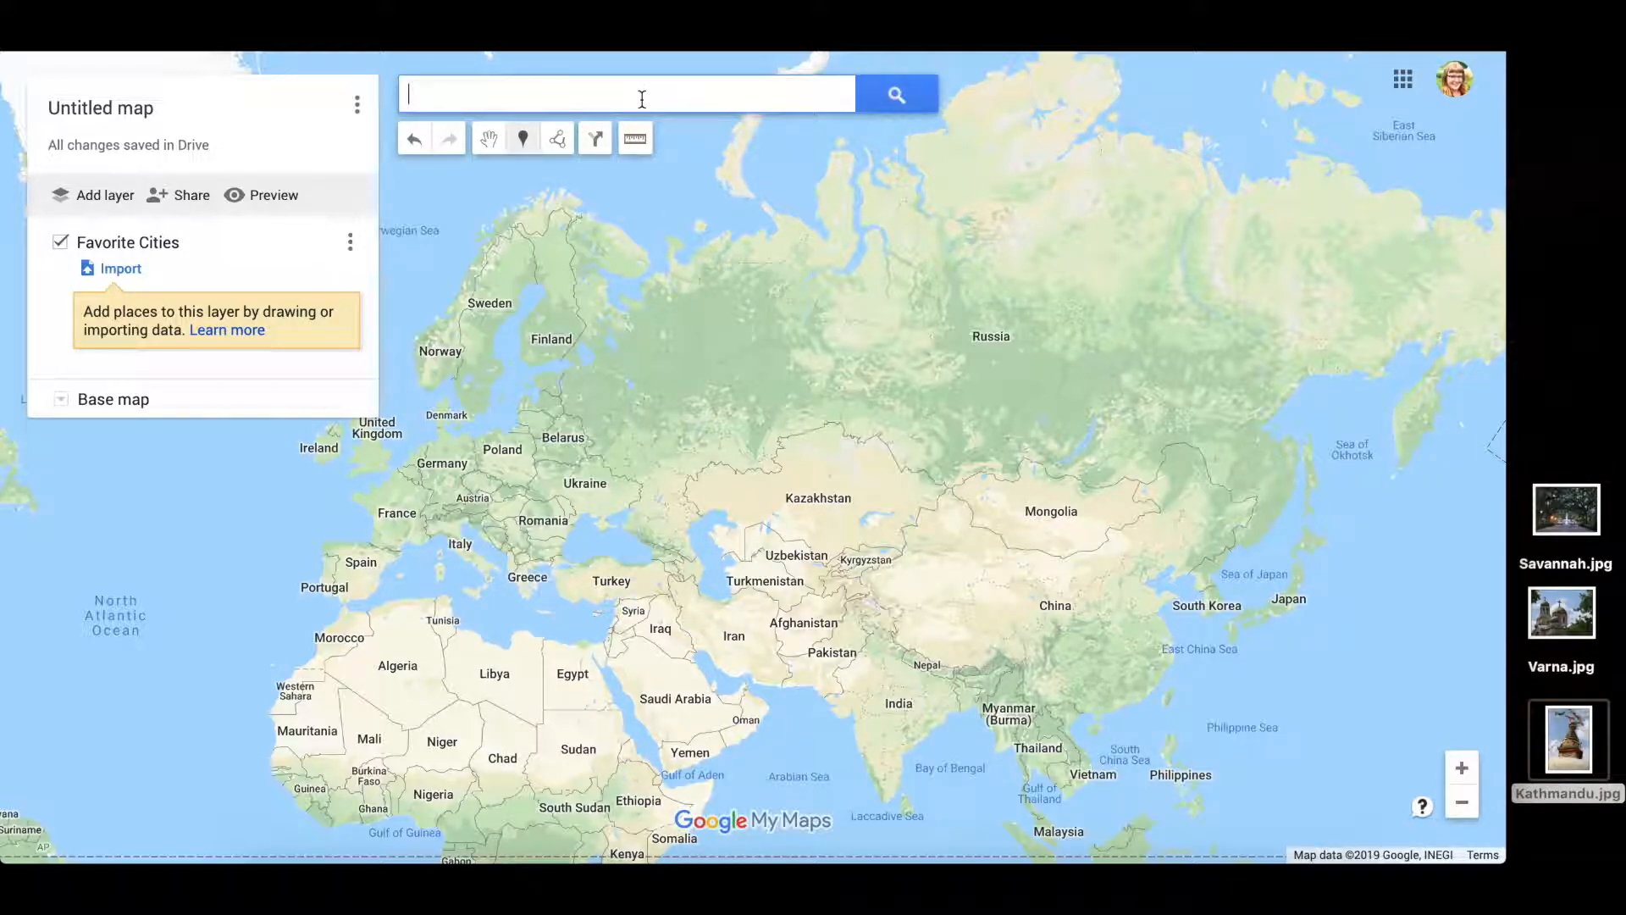
{"action": "type", "text": "kath"}
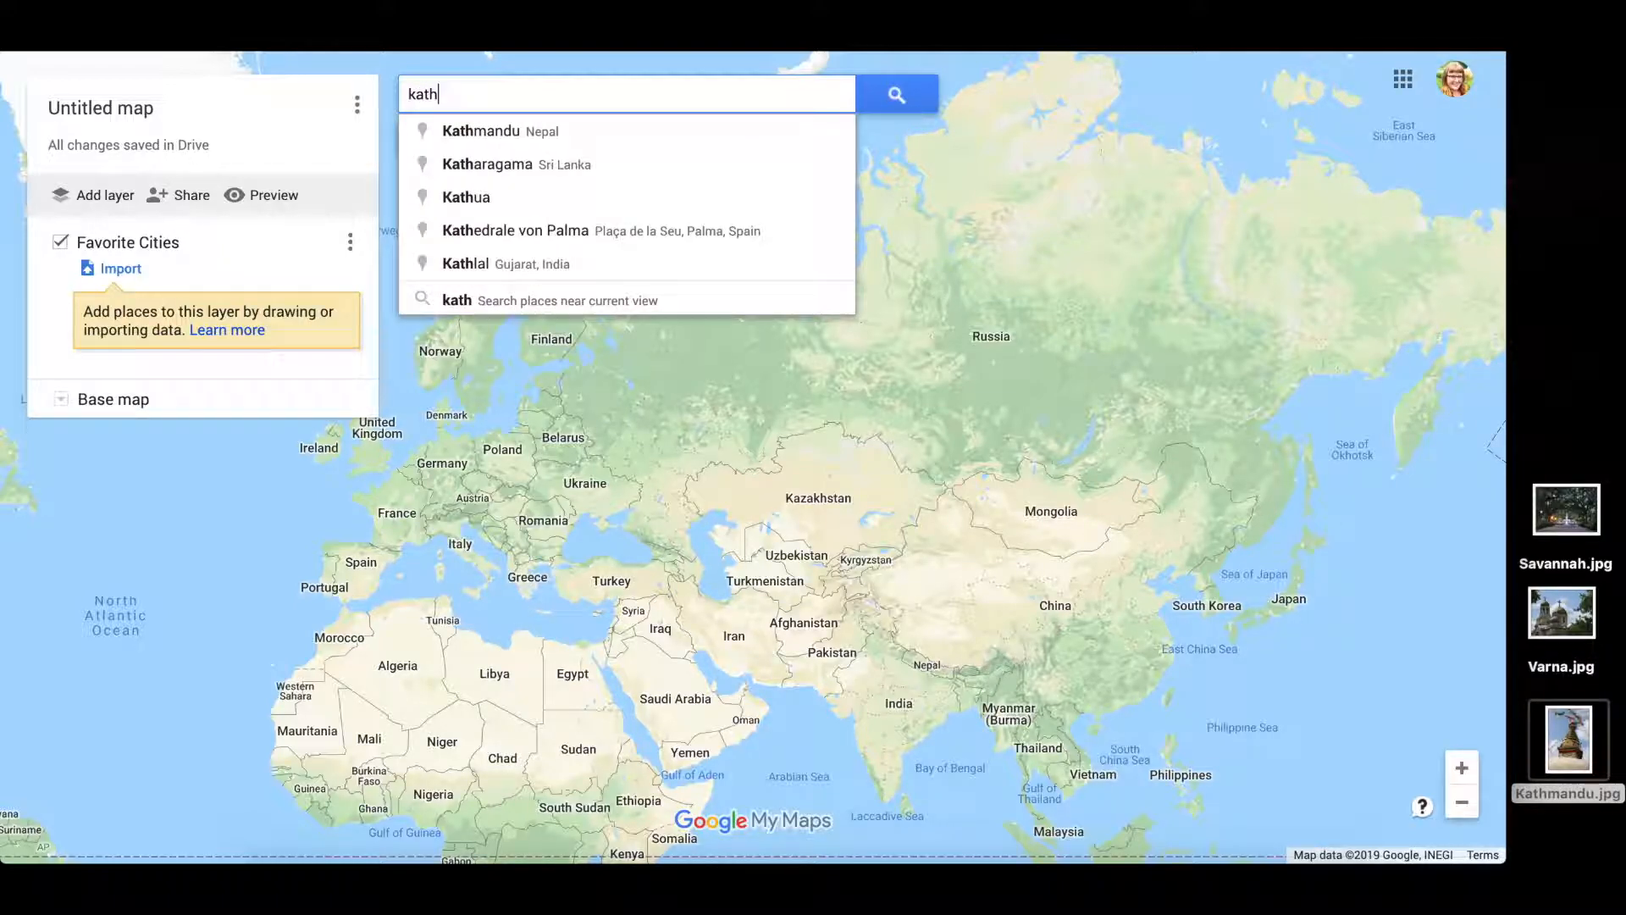
{"action": "left_click", "coordinate": [570, 132]}
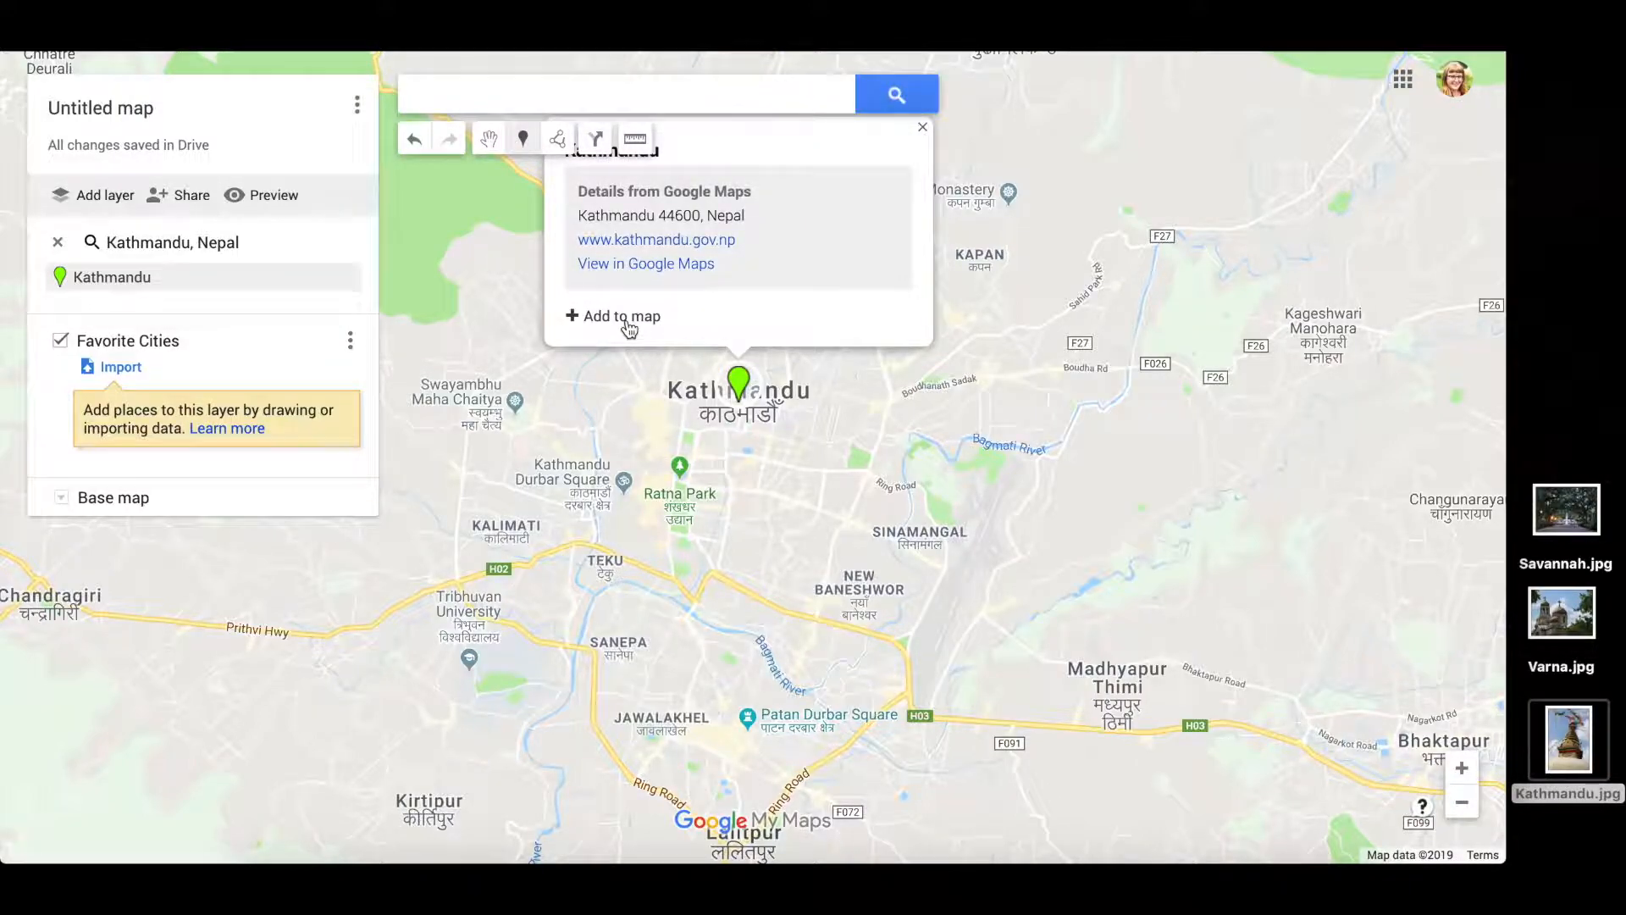
{"action": "left_click", "coordinate": [632, 326]}
{"action": "left_click_drag", "start_coordinate": [857, 524], "coordinate": [863, 755]}
{"action": "left_click", "coordinate": [882, 485]}
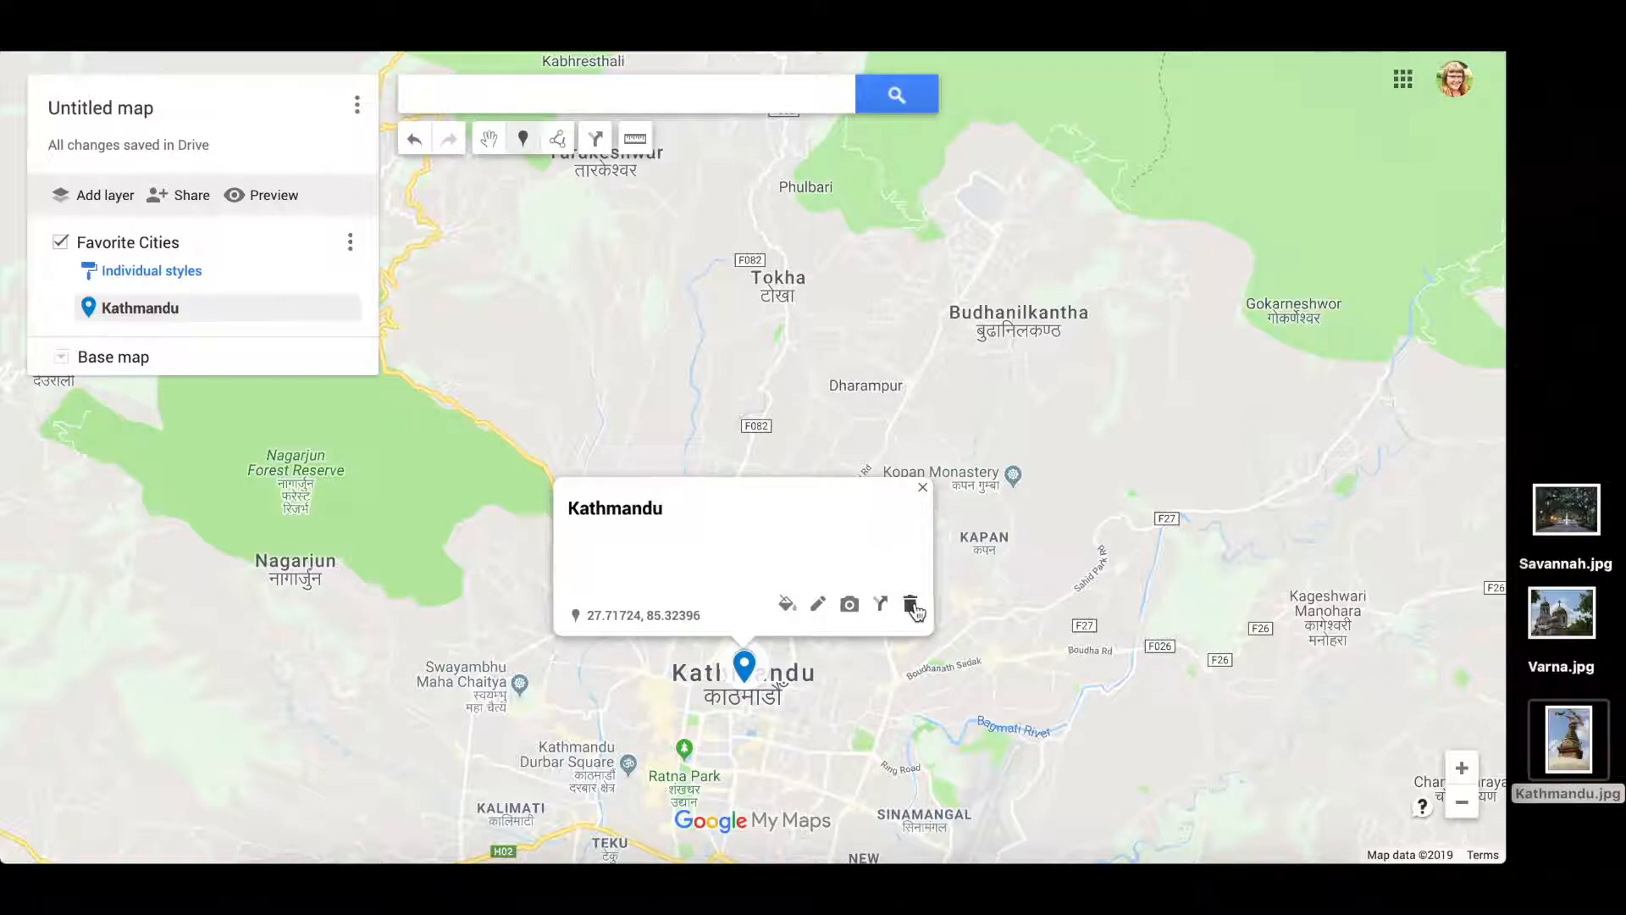
- Describe the Kathmandu pin as 'One of my favorite cities' and attach Kathmandu.jpg
{"action": "left_click", "coordinate": [814, 605]}
{"action": "left_click", "coordinate": [652, 538]}
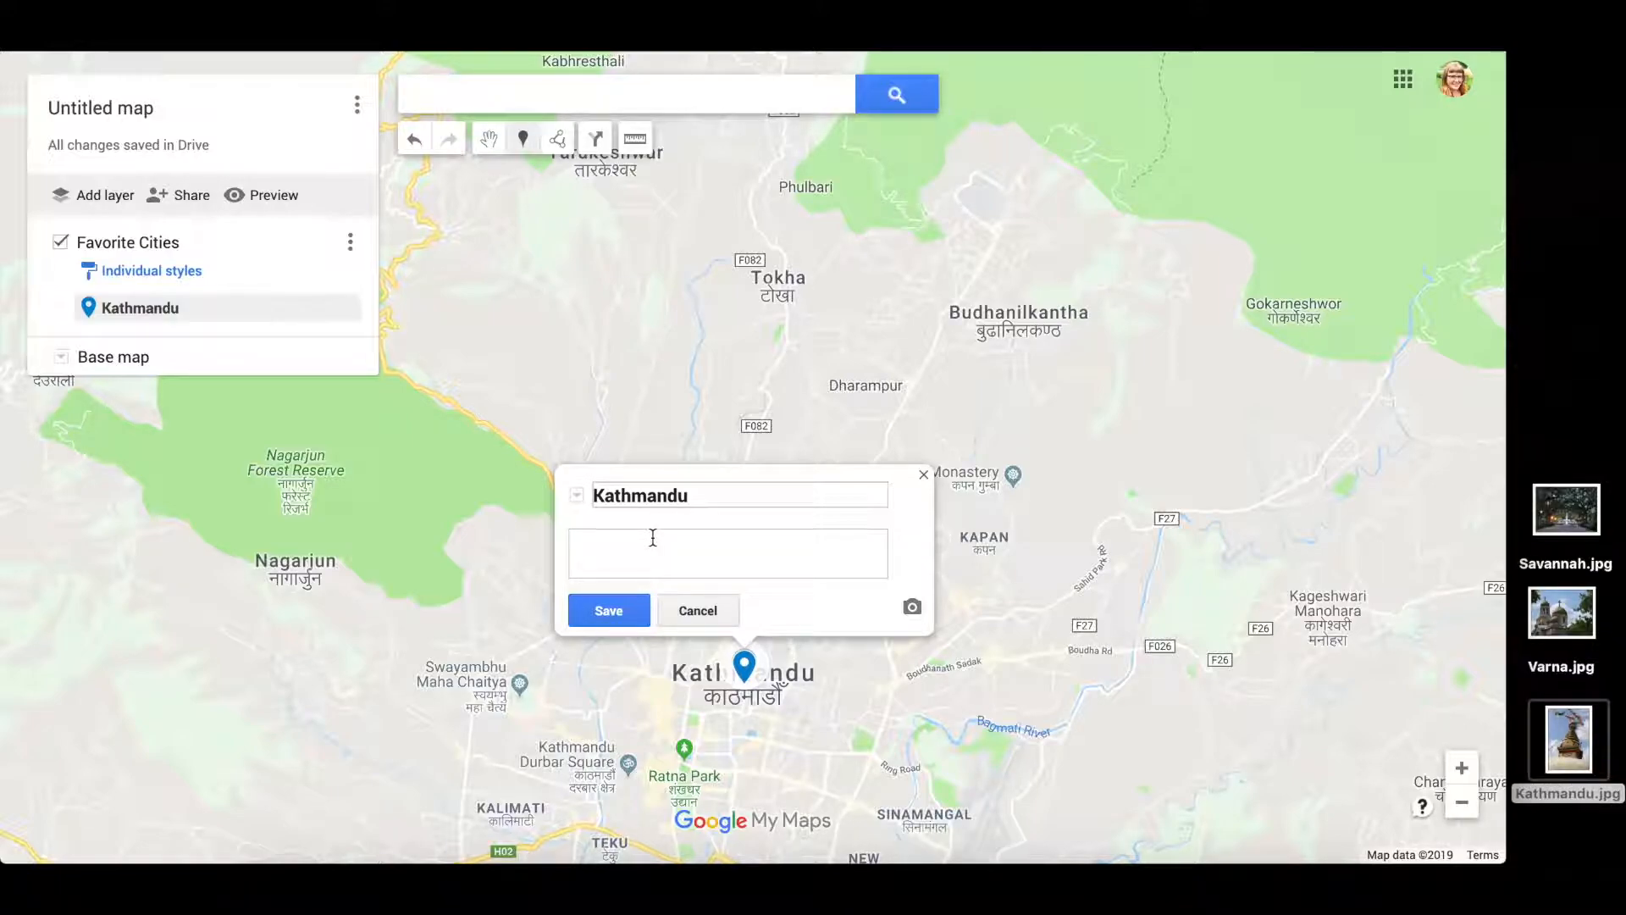
{"action": "type", "text": "One of my favorite cities"}
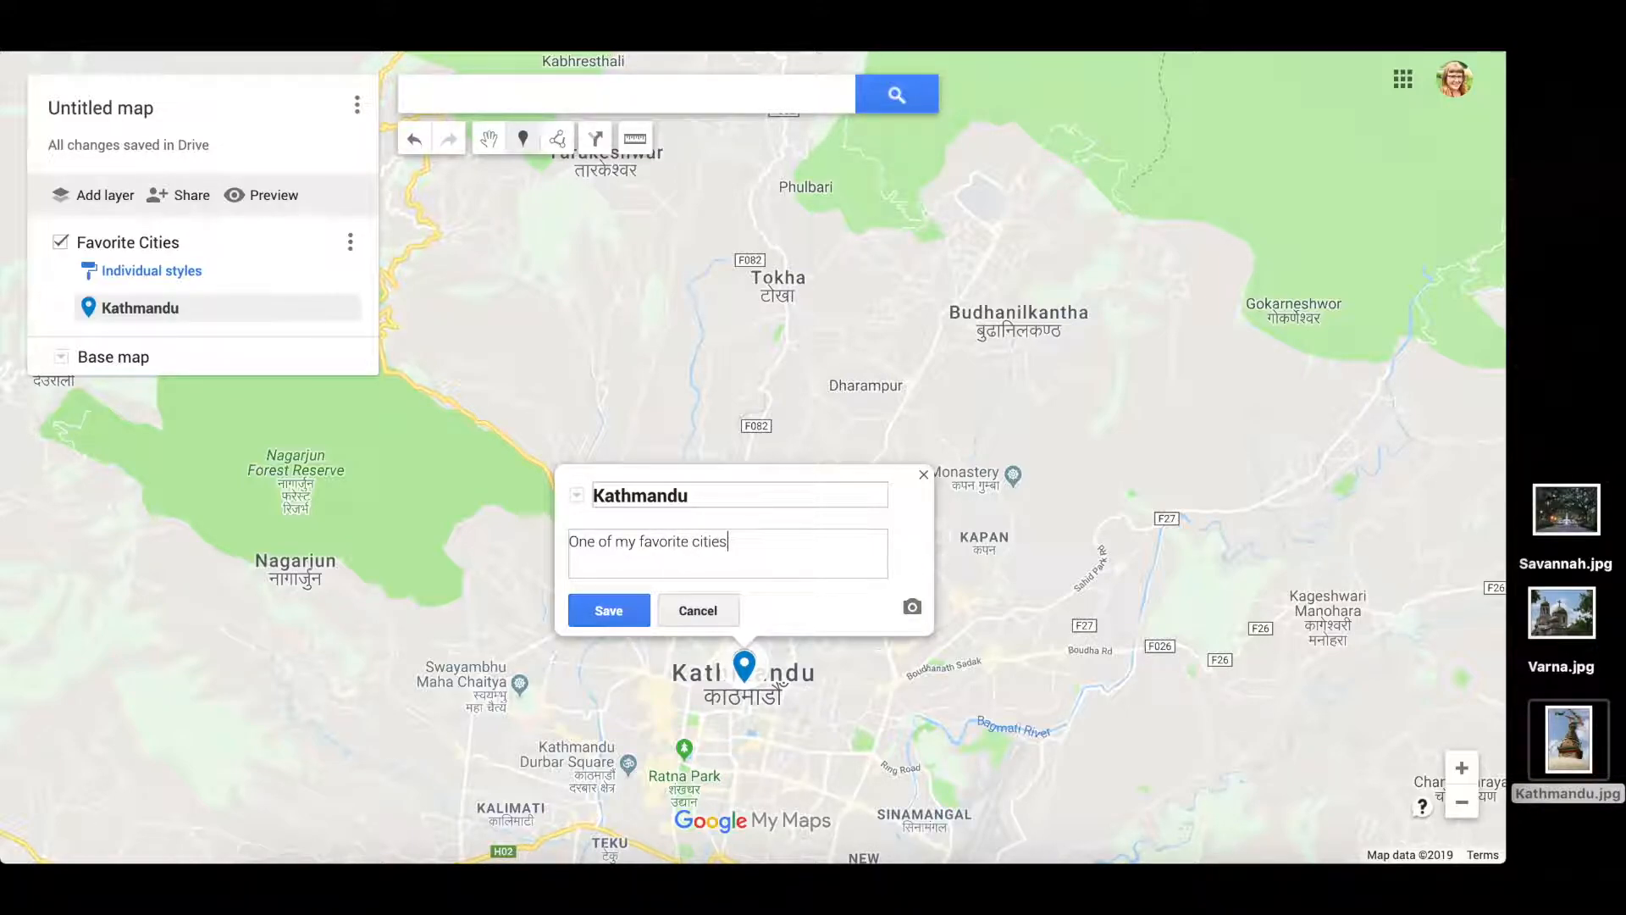
{"action": "left_click", "coordinate": [913, 607]}
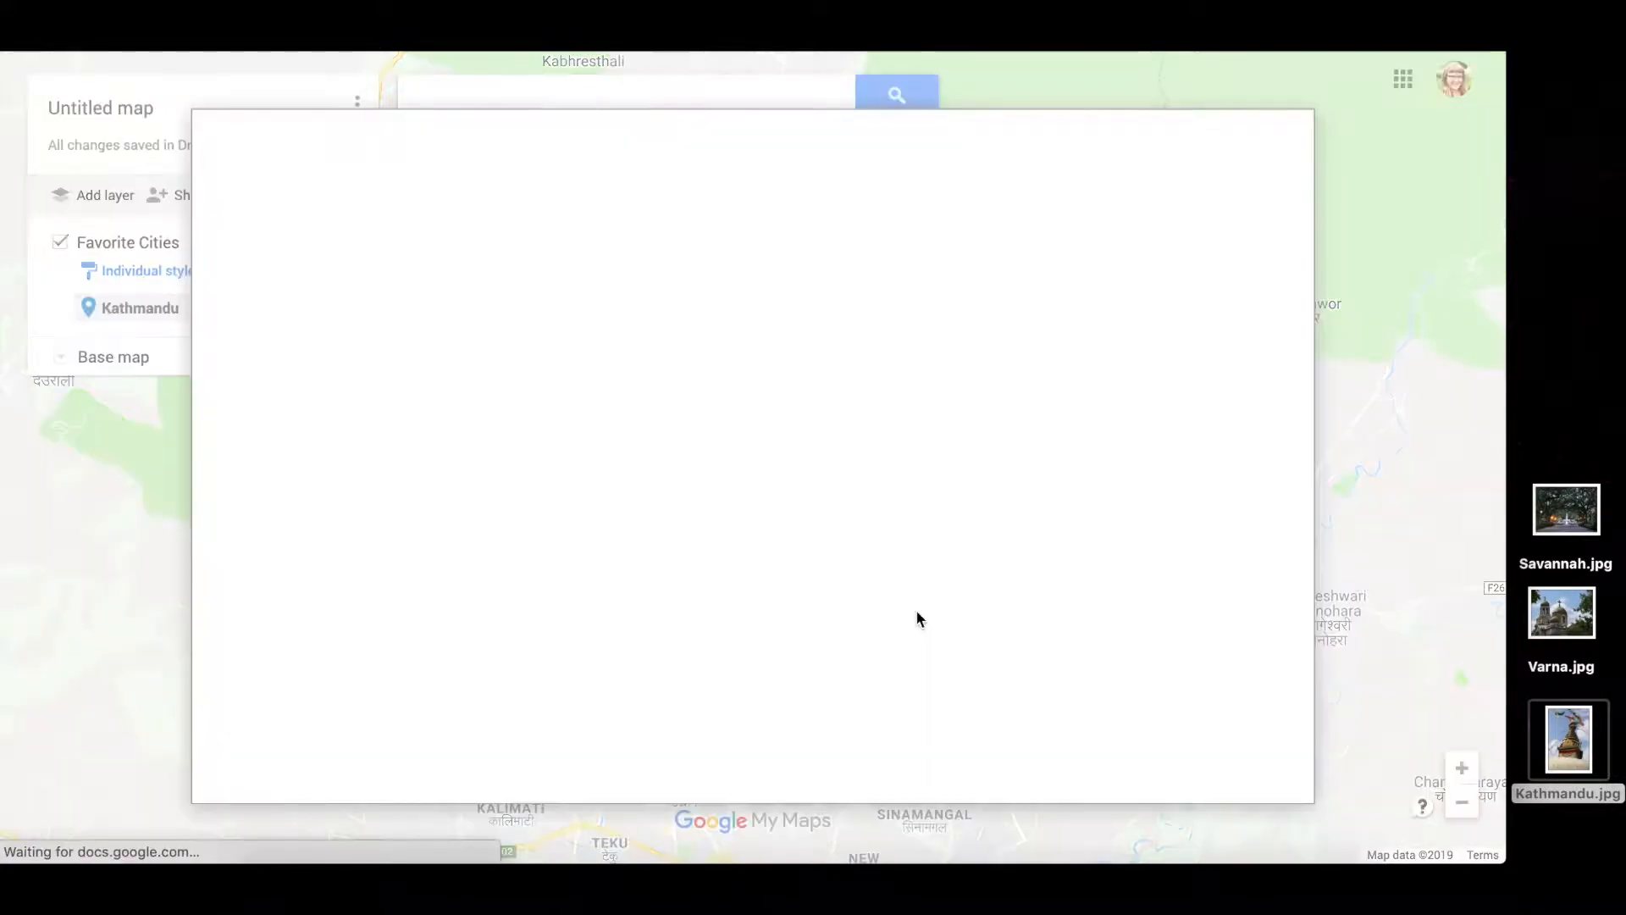
{"action": "left_click_drag", "start_coordinate": [1569, 738], "coordinate": [769, 488]}
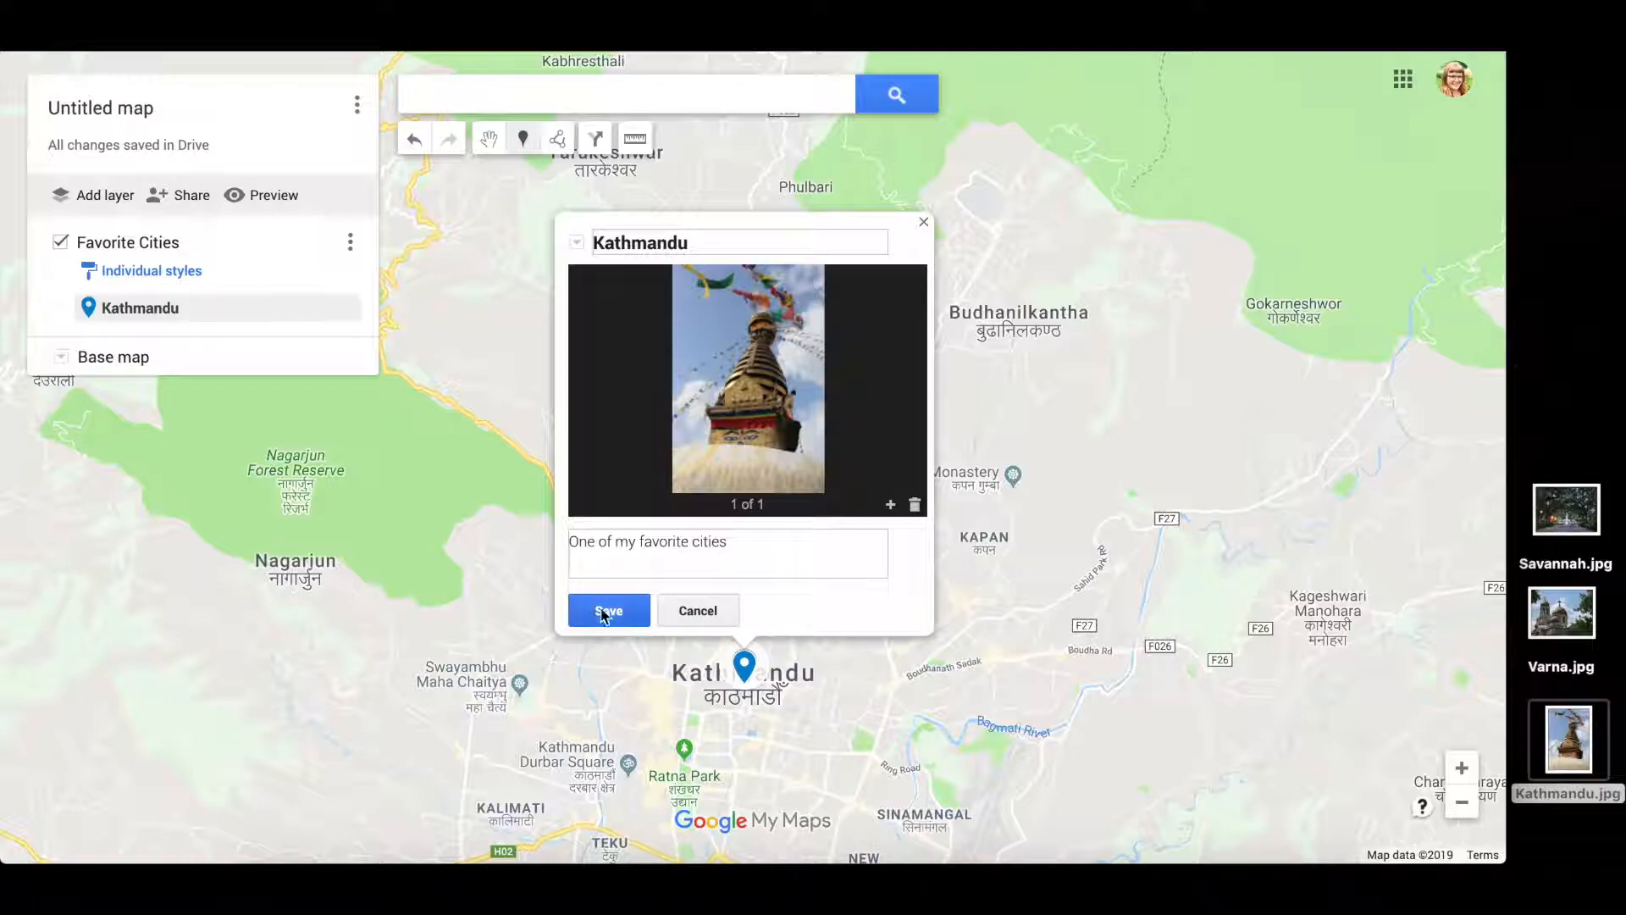
{"action": "left_click", "coordinate": [607, 611]}
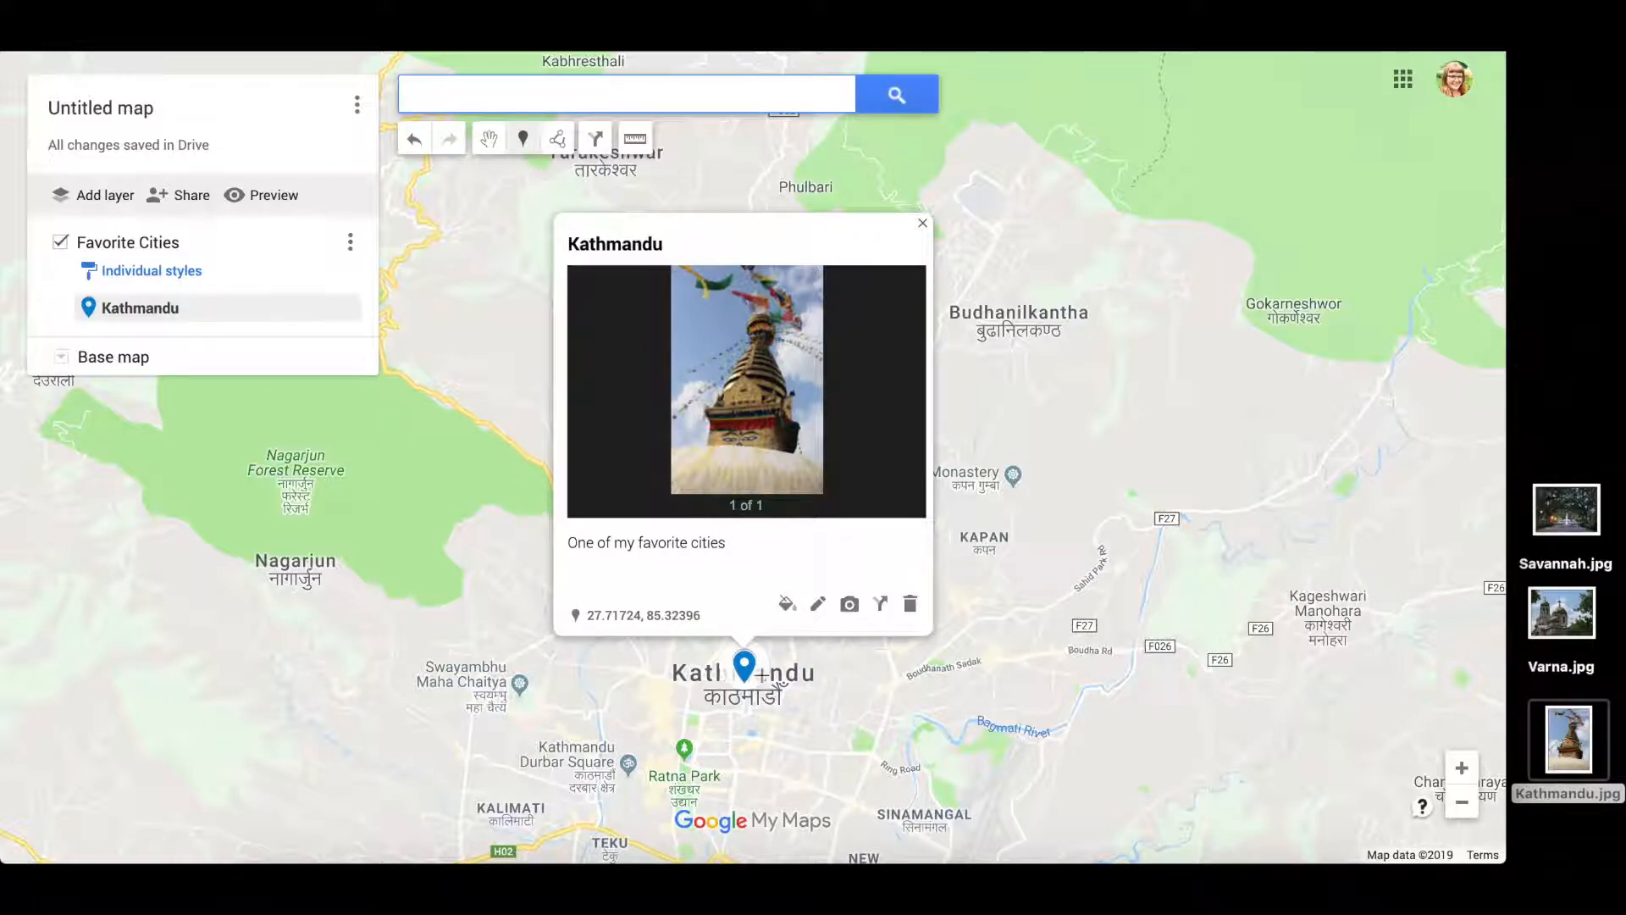
- Close the Kathmandu card and nudge its pin toward Durbar Square
{"action": "left_click", "coordinate": [498, 143]}
{"action": "scroll", "coordinate": [800, 744], "scroll_direction": "down", "scroll_amount": 3}
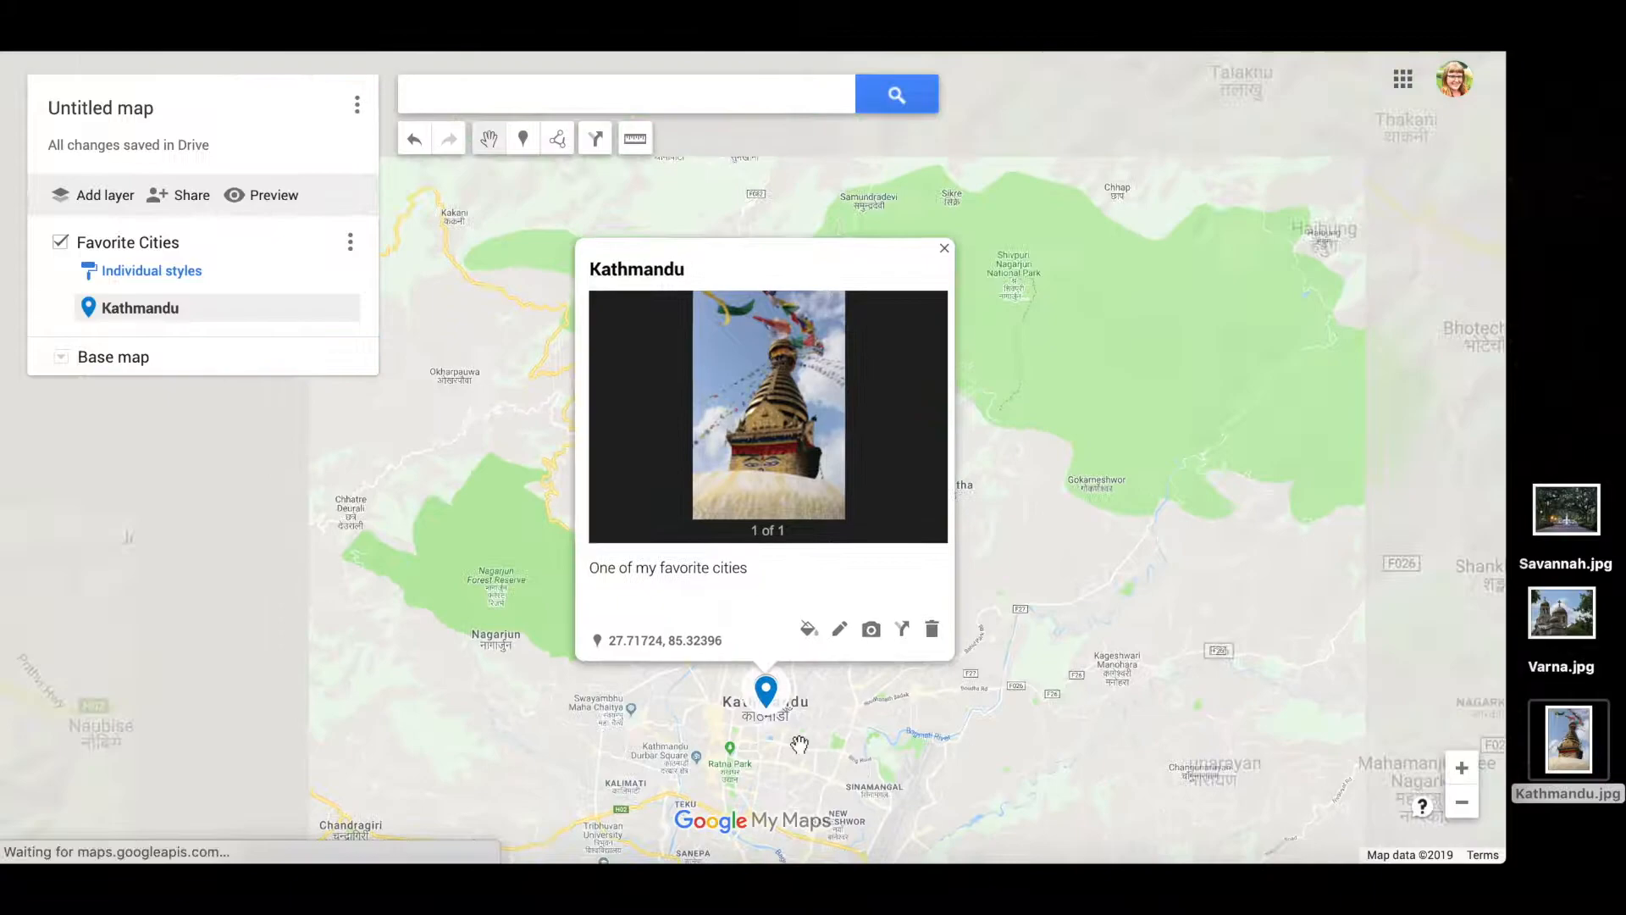
{"action": "scroll", "coordinate": [781, 767], "scroll_direction": "up", "scroll_amount": 2}
{"action": "left_click_drag", "start_coordinate": [762, 642], "coordinate": [608, 716]}
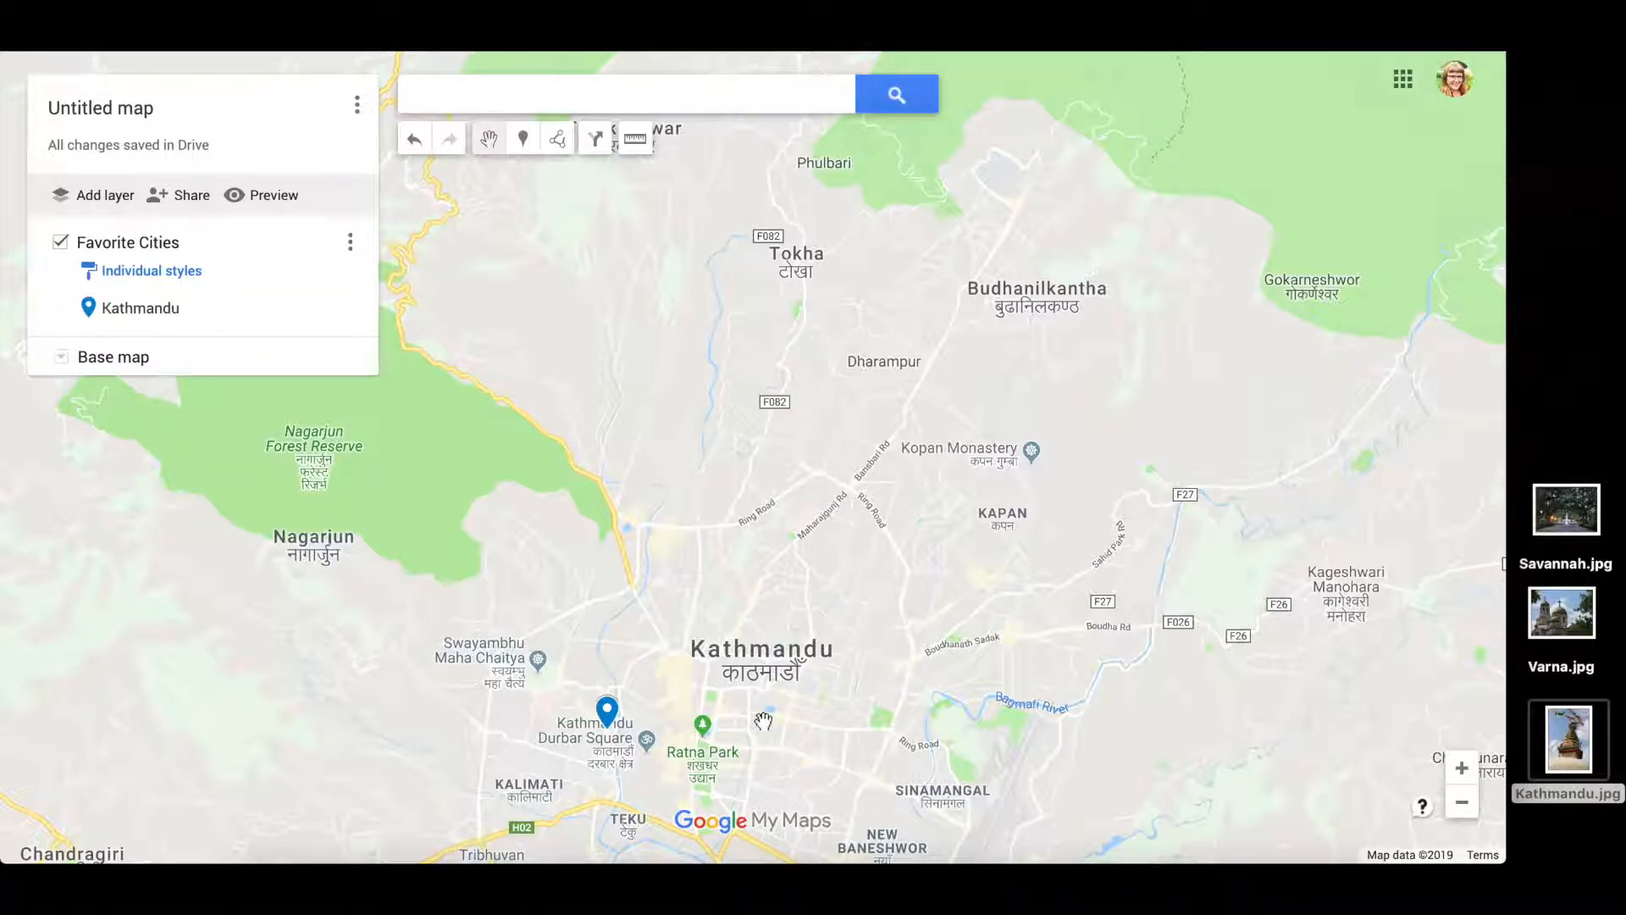
- Zoom out and pan across to Bulgaria, centring the map on Varna
{"action": "scroll", "coordinate": [763, 721], "scroll_direction": "down", "scroll_amount": 1}
{"action": "scroll", "coordinate": [764, 721], "scroll_direction": "down", "scroll_amount": 5}
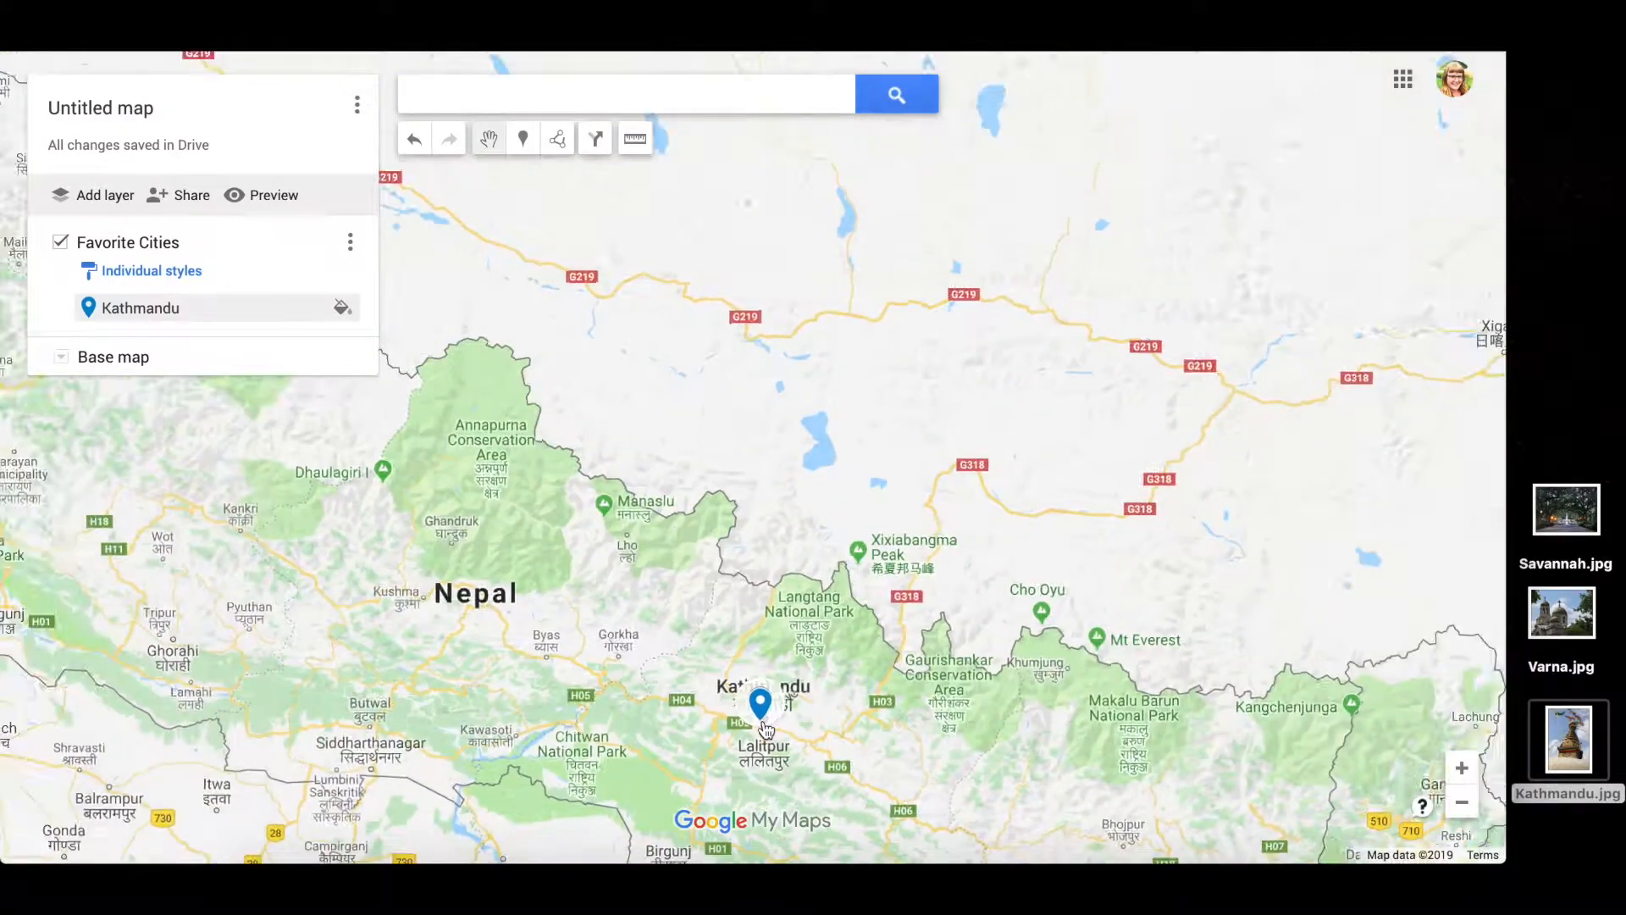
{"action": "mouse_move", "coordinate": [980, 755]}
{"action": "left_mouse_down"}
{"action": "mouse_move", "coordinate": [1155, 512]}
{"action": "mouse_move", "coordinate": [1344, 391]}
{"action": "left_mouse_up"}
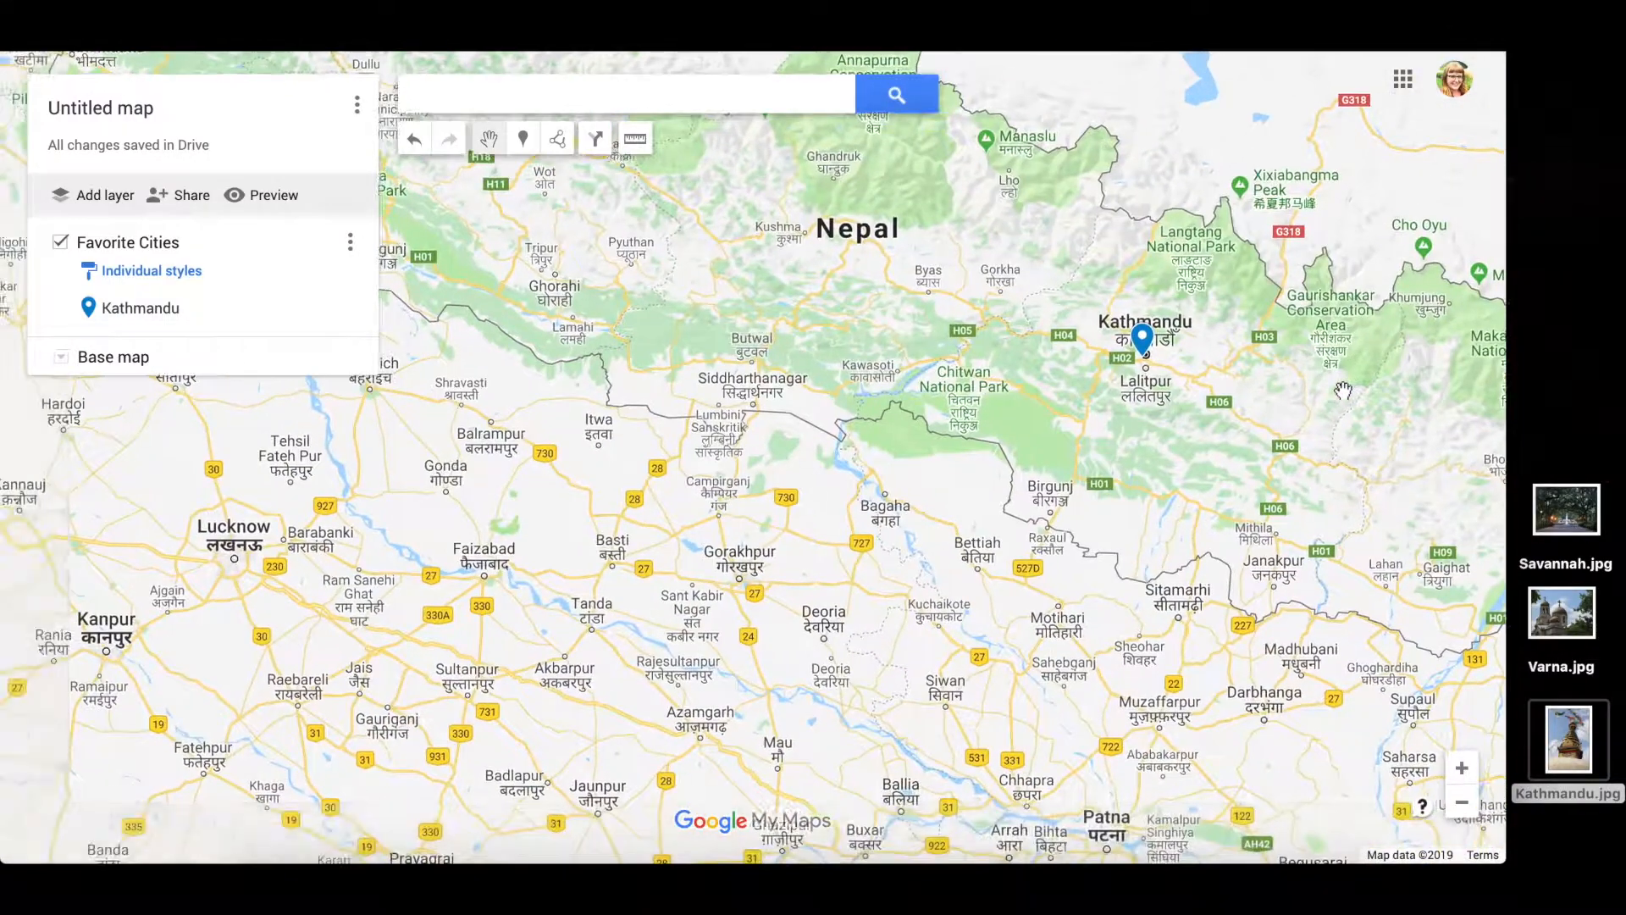
{"action": "scroll", "coordinate": [1344, 390], "scroll_direction": "down", "scroll_amount": 2}
{"action": "scroll", "coordinate": [1344, 390], "scroll_direction": "down", "scroll_amount": 4}
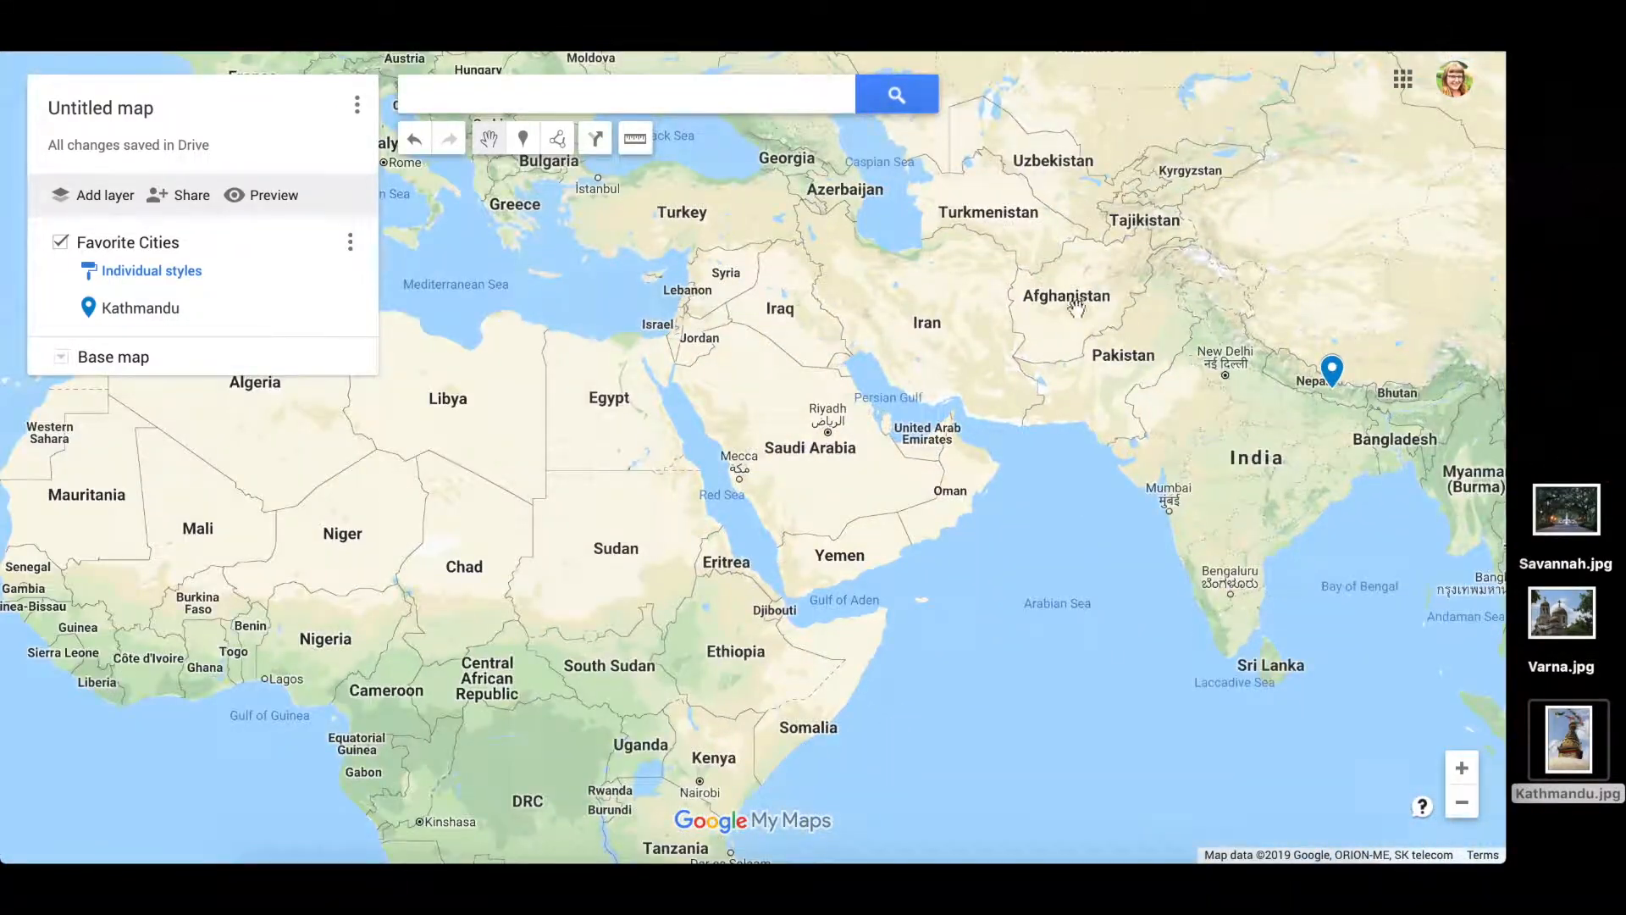
{"action": "left_click_drag", "start_coordinate": [1070, 315], "coordinate": [1209, 508]}
{"action": "left_click_drag", "start_coordinate": [1080, 399], "coordinate": [962, 415]}
{"action": "scroll", "coordinate": [631, 421], "scroll_direction": "up", "scroll_amount": 5}
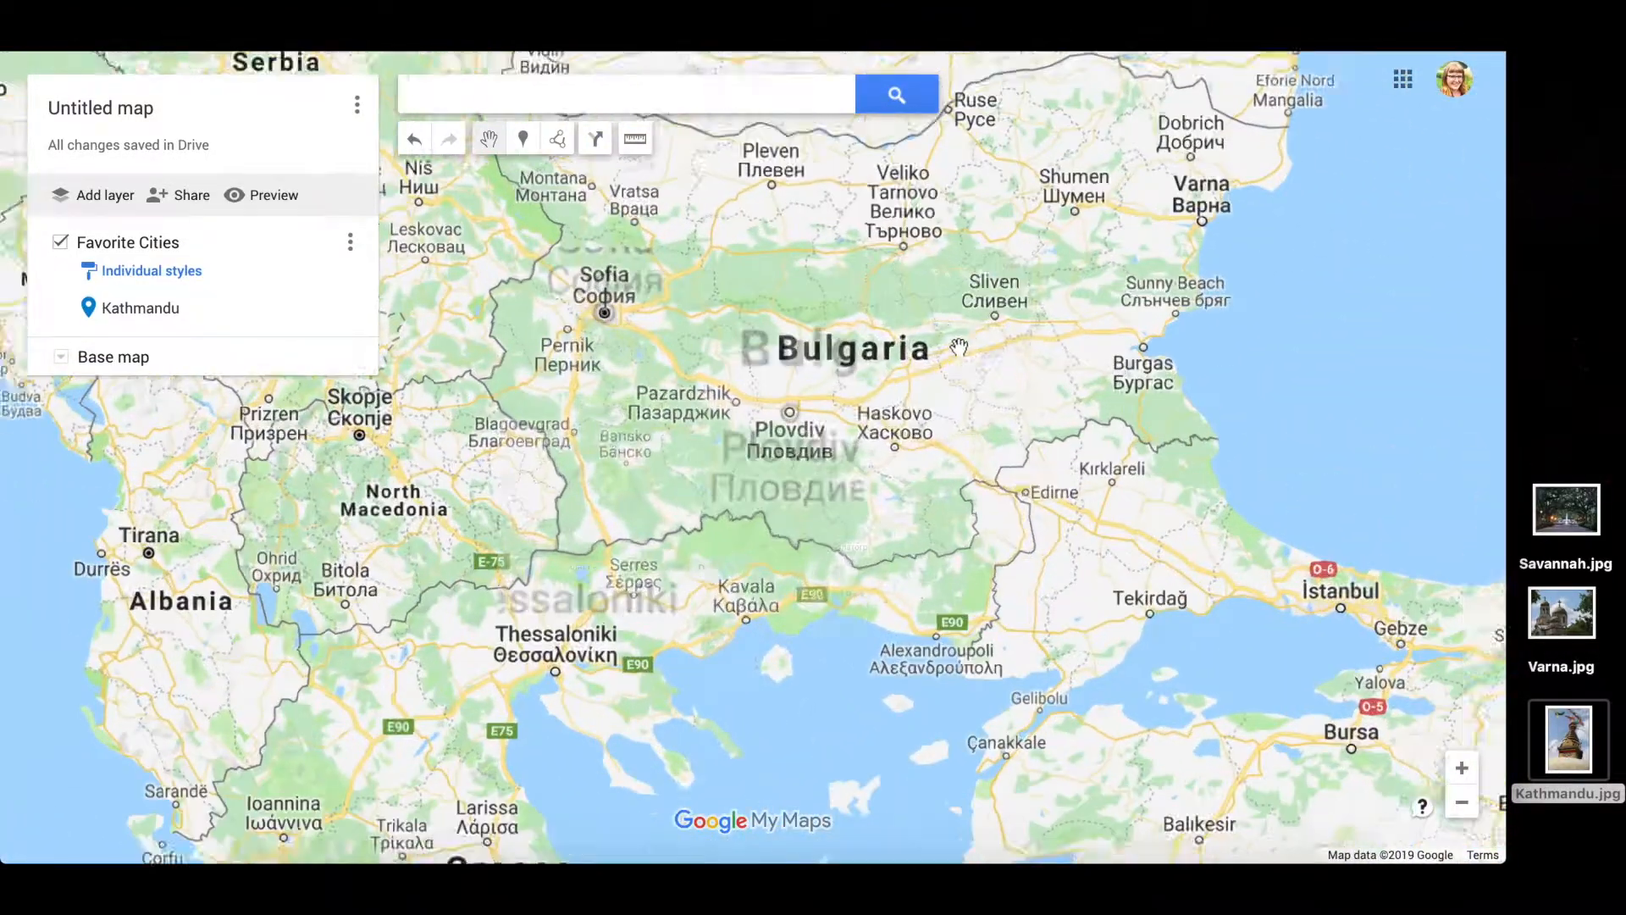
{"action": "left_click_drag", "start_coordinate": [958, 347], "coordinate": [533, 661]}
{"action": "left_click_drag", "start_coordinate": [1021, 370], "coordinate": [635, 418]}
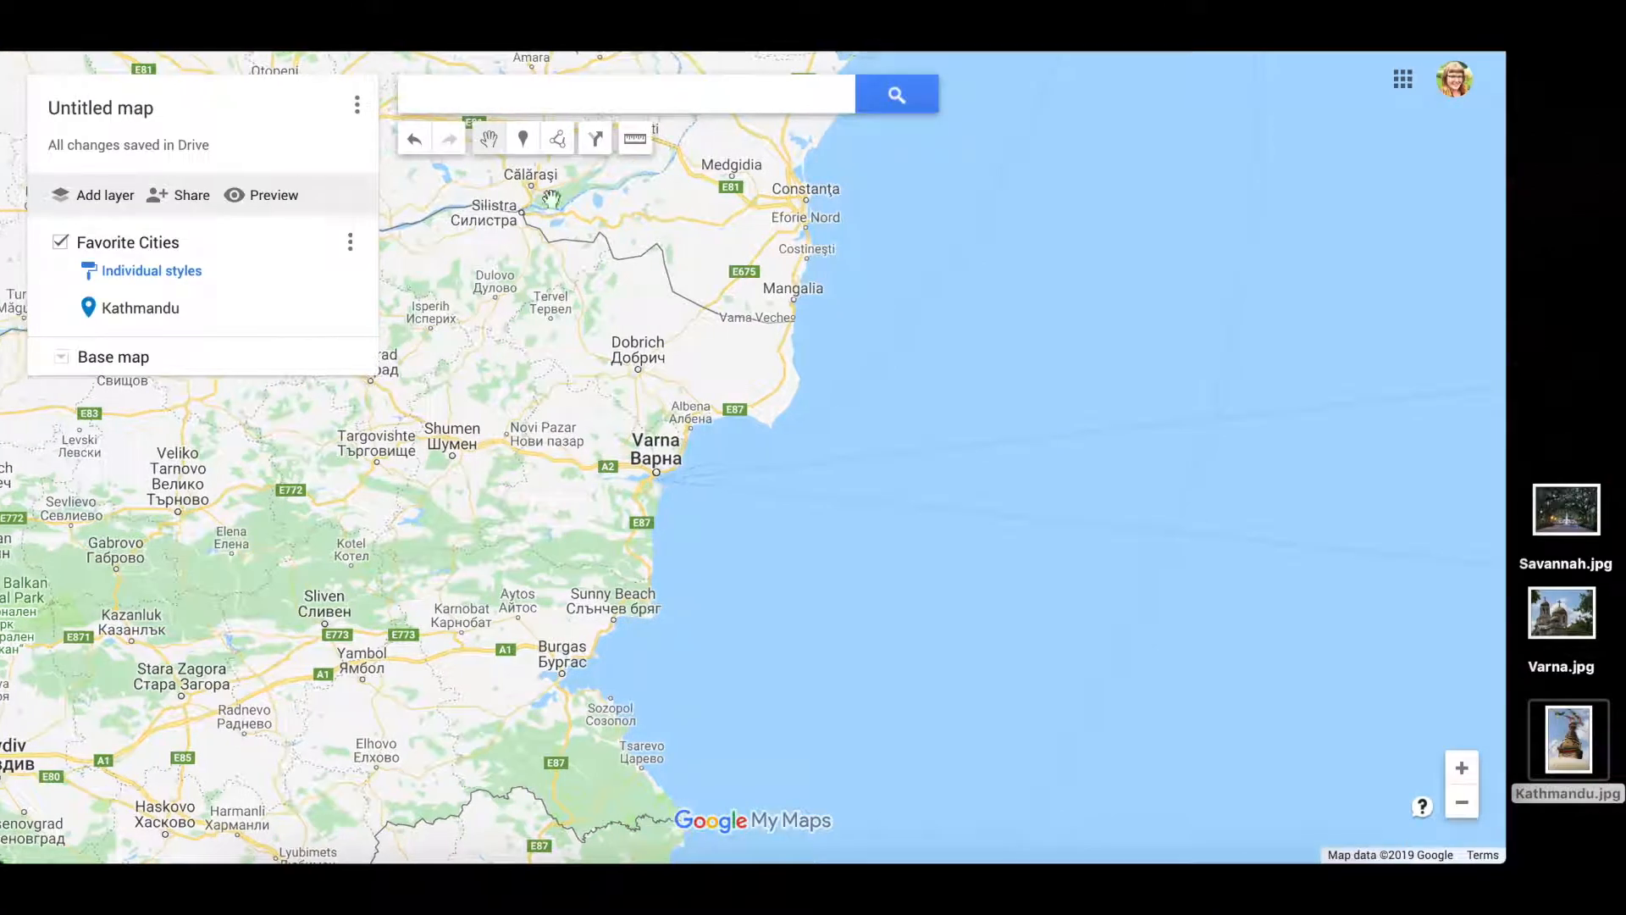
- Drop a 'Varna' pin described 'beachy!' with Varna.jpg attached, then close its card
{"action": "left_click", "coordinate": [525, 139]}
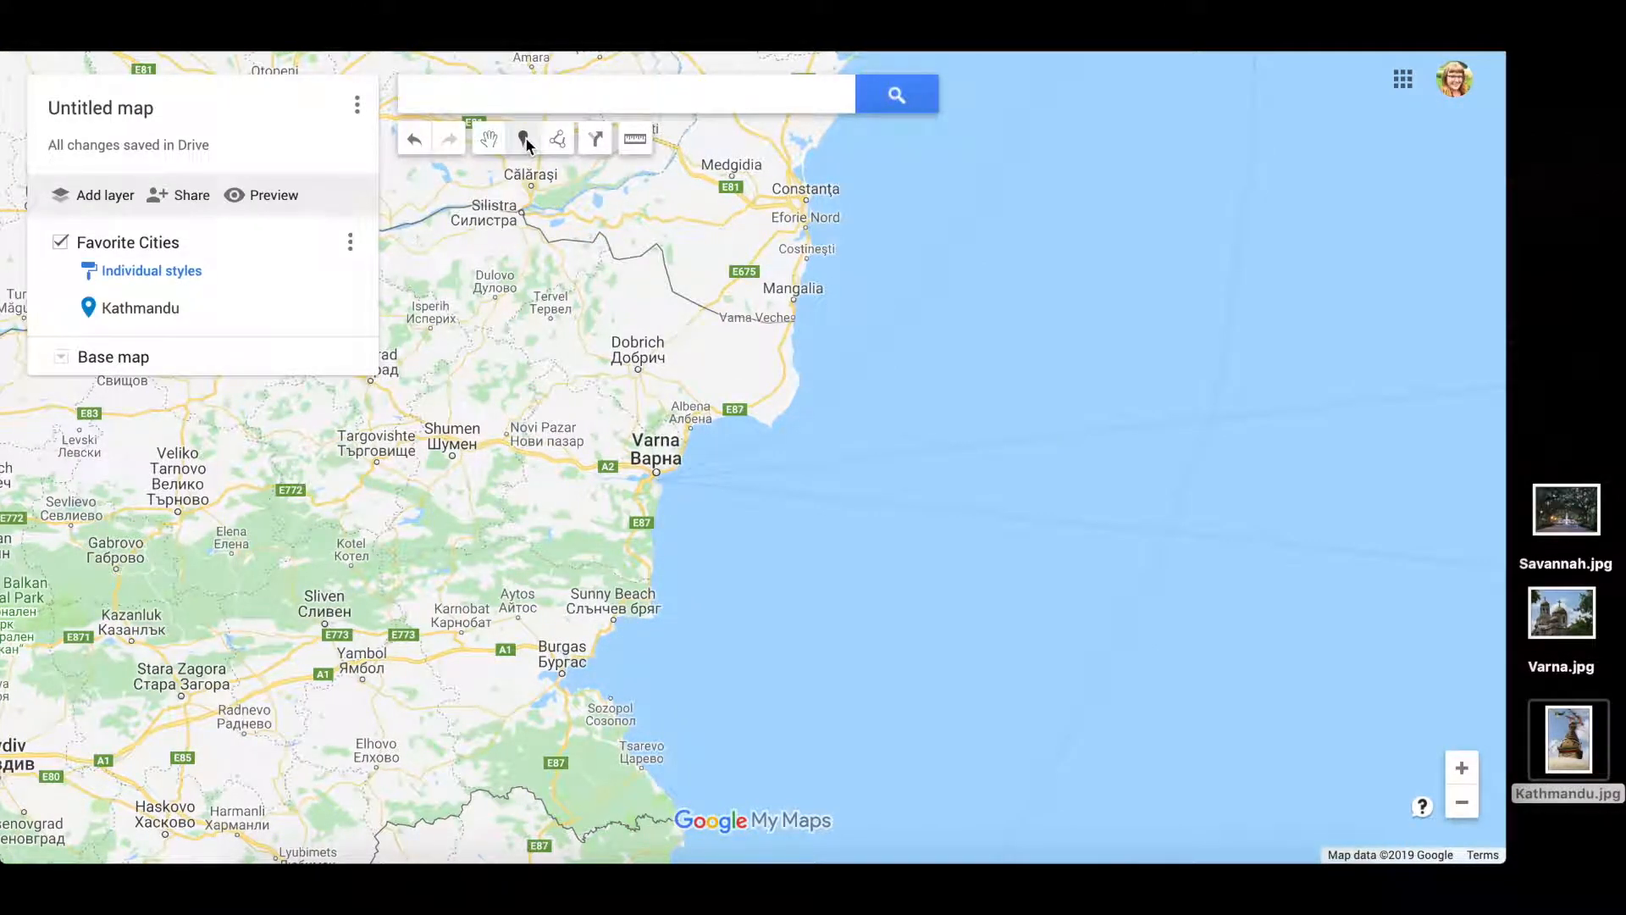
{"action": "left_click", "coordinate": [658, 472]}
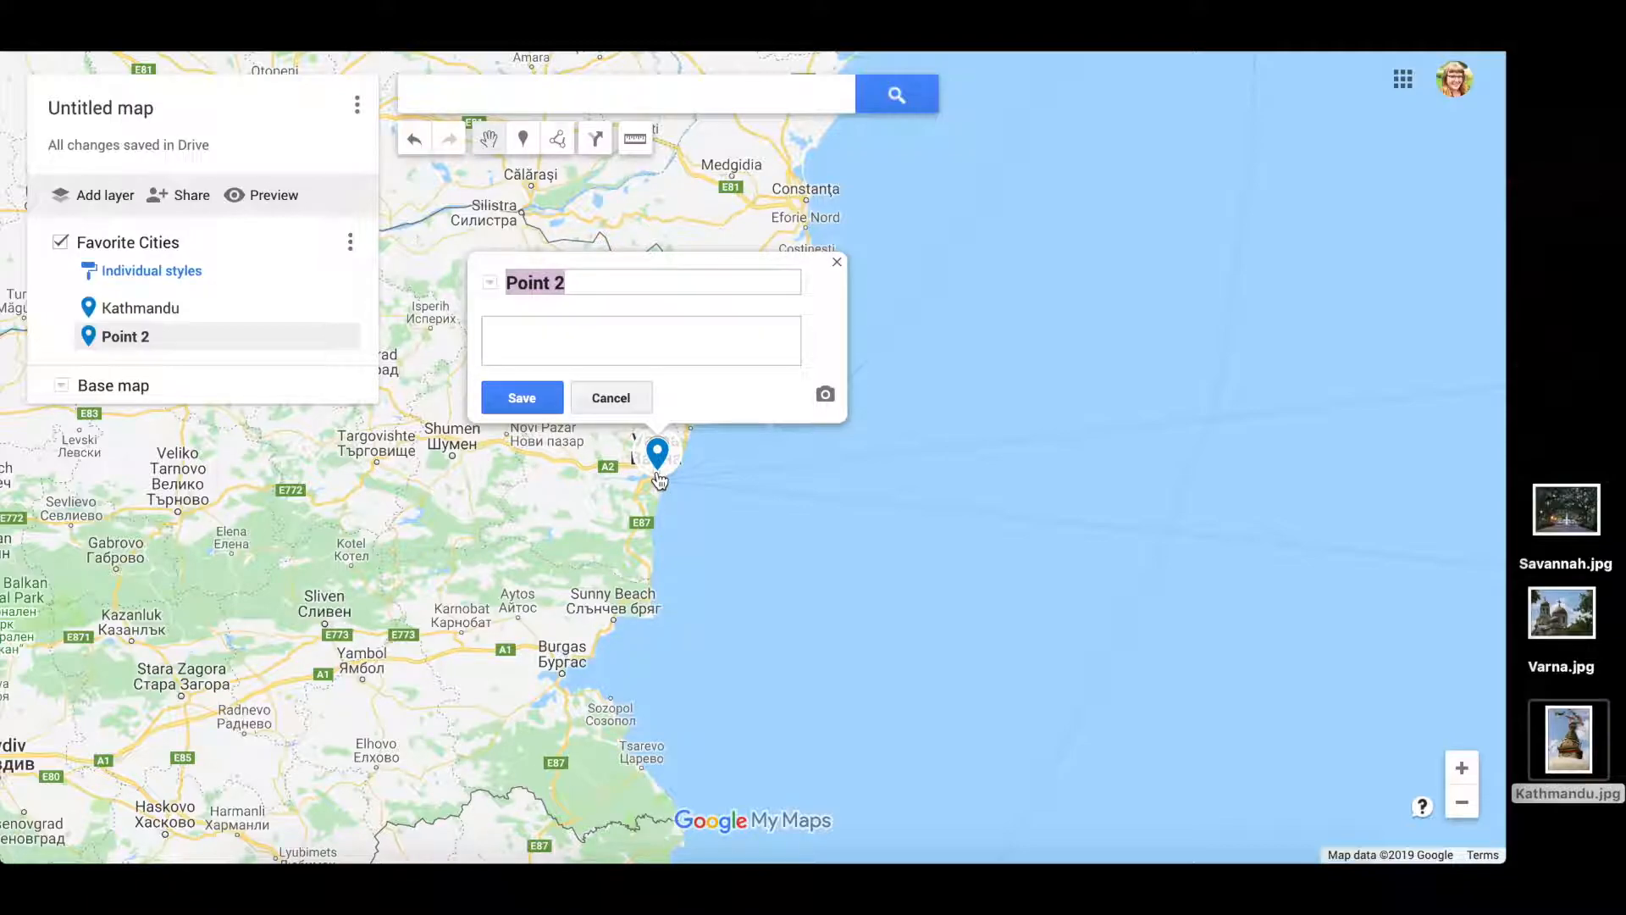
{"action": "type", "text": "Varna"}
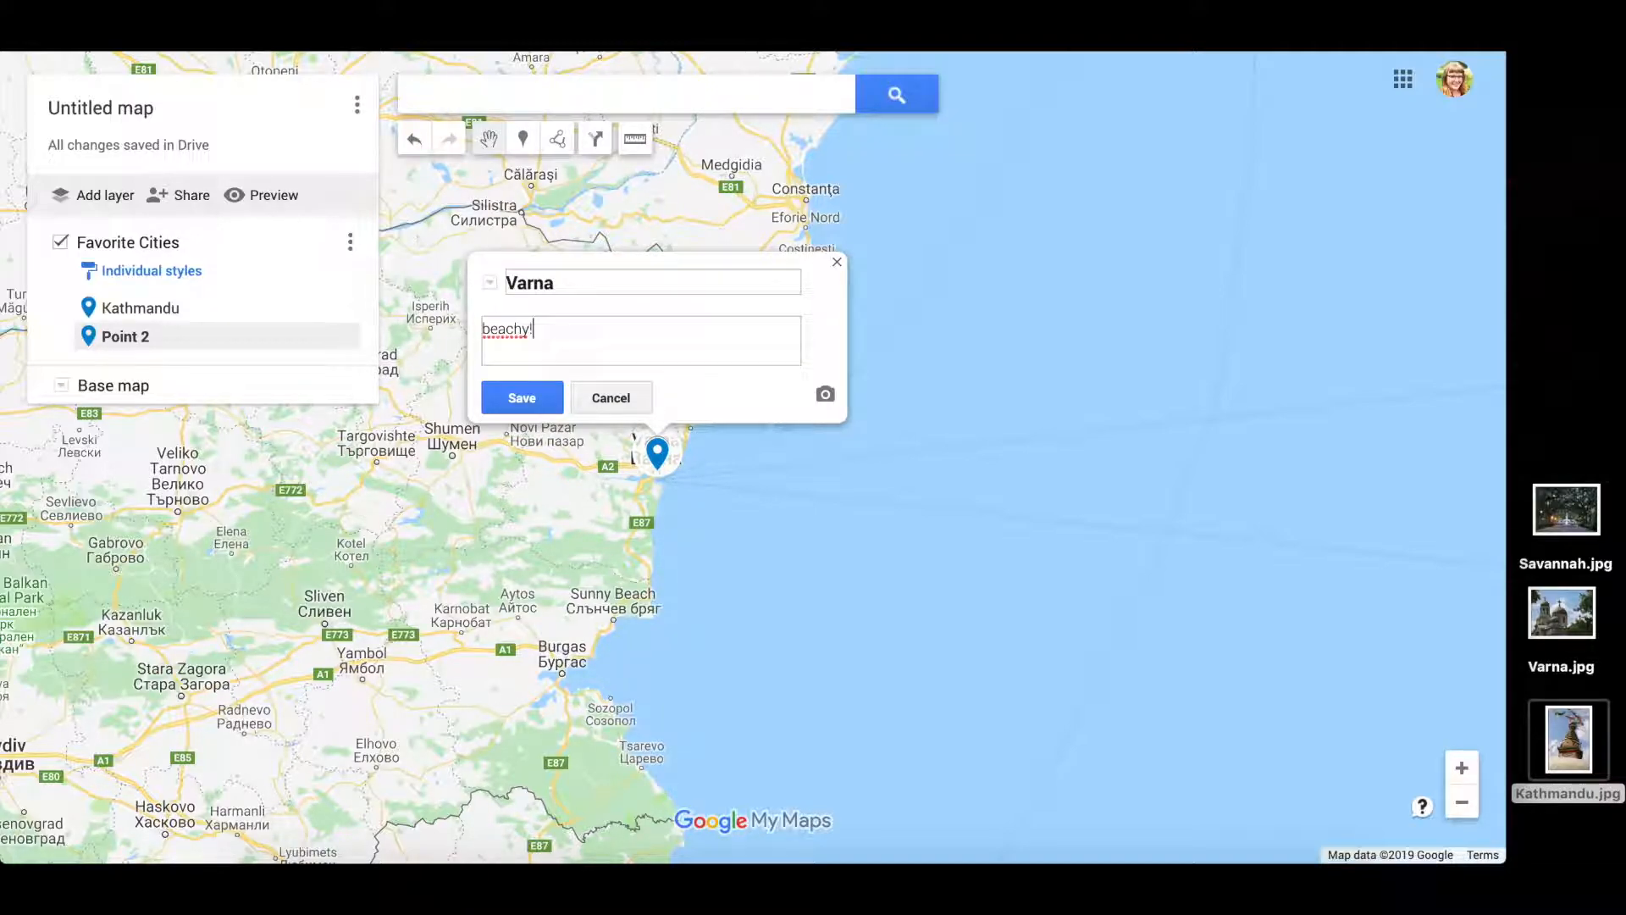
{"action": "left_click", "coordinate": [825, 394]}
{"action": "left_click_drag", "start_coordinate": [1563, 614], "coordinate": [928, 552]}
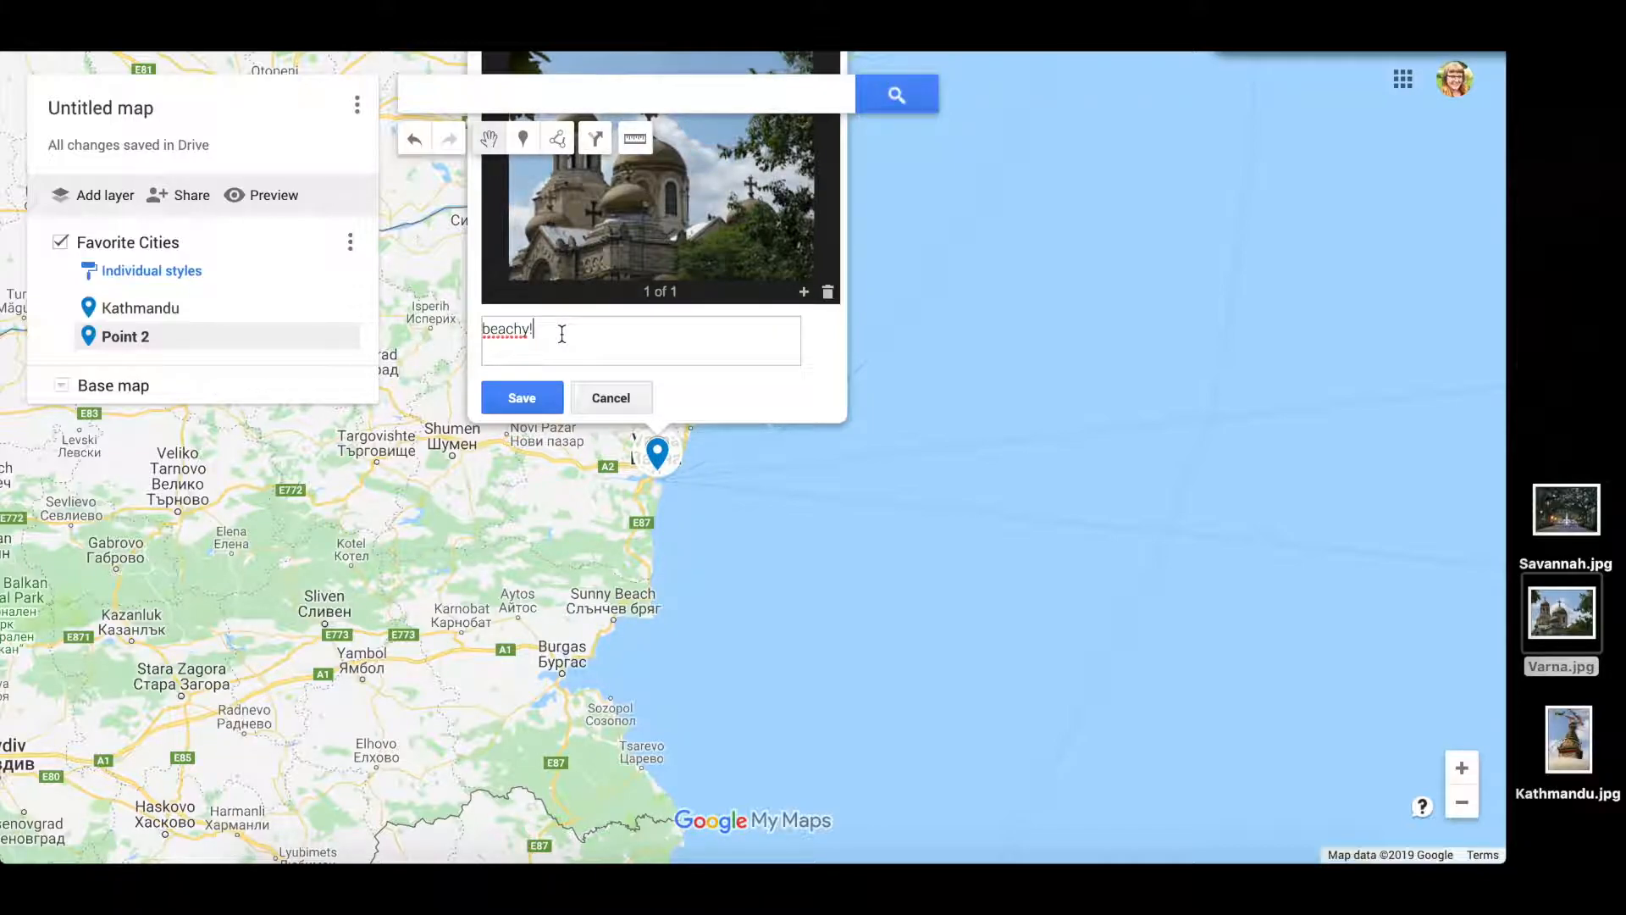
{"action": "left_click", "coordinate": [538, 405]}
{"action": "left_click_drag", "start_coordinate": [988, 385], "coordinate": [981, 530]}
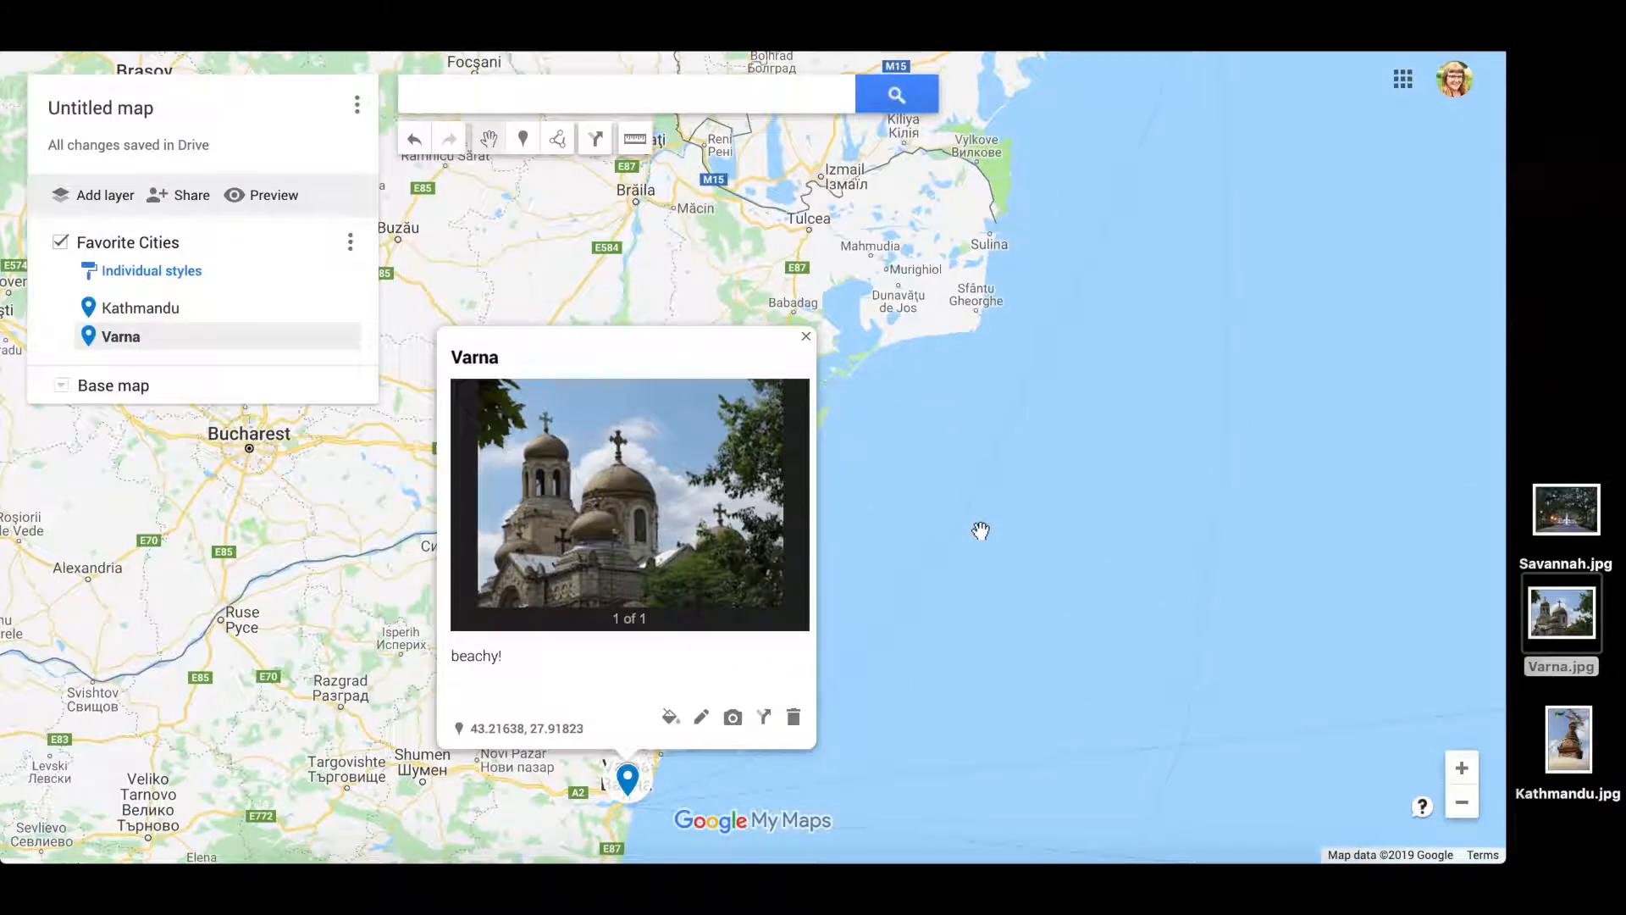
{"action": "left_click", "coordinate": [805, 338]}
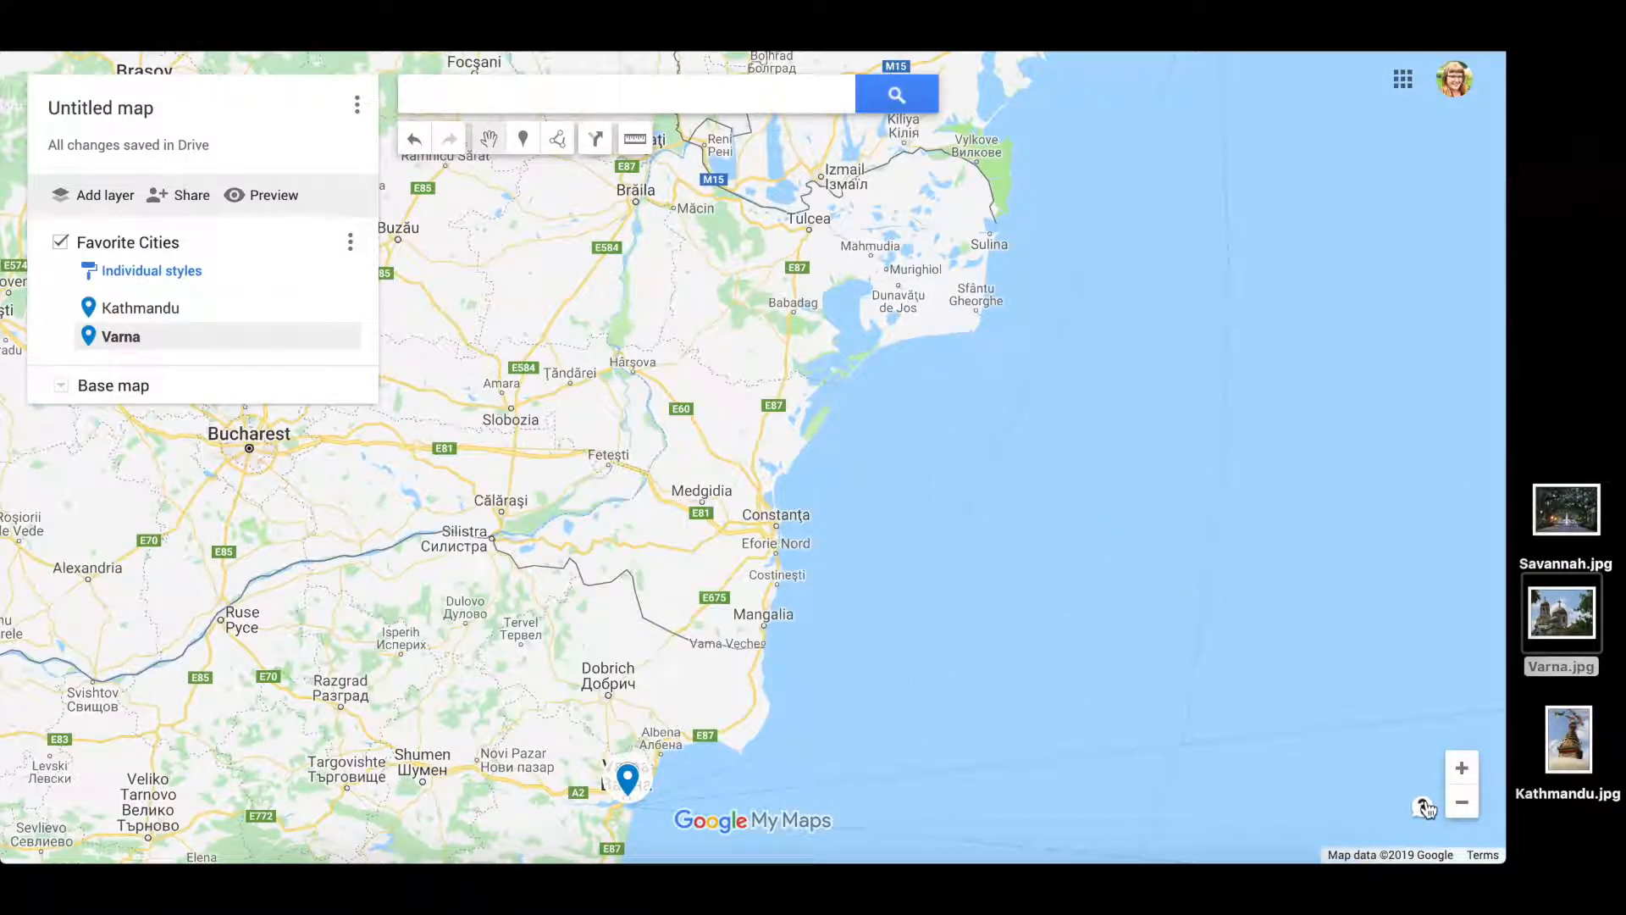
- Zoom out to frame both Varna and Kathmandu, then add a second layer
{"action": "left_click", "coordinate": [1471, 809]}
{"action": "left_click", "coordinate": [1472, 810]}
{"action": "left_click", "coordinate": [1471, 810]}
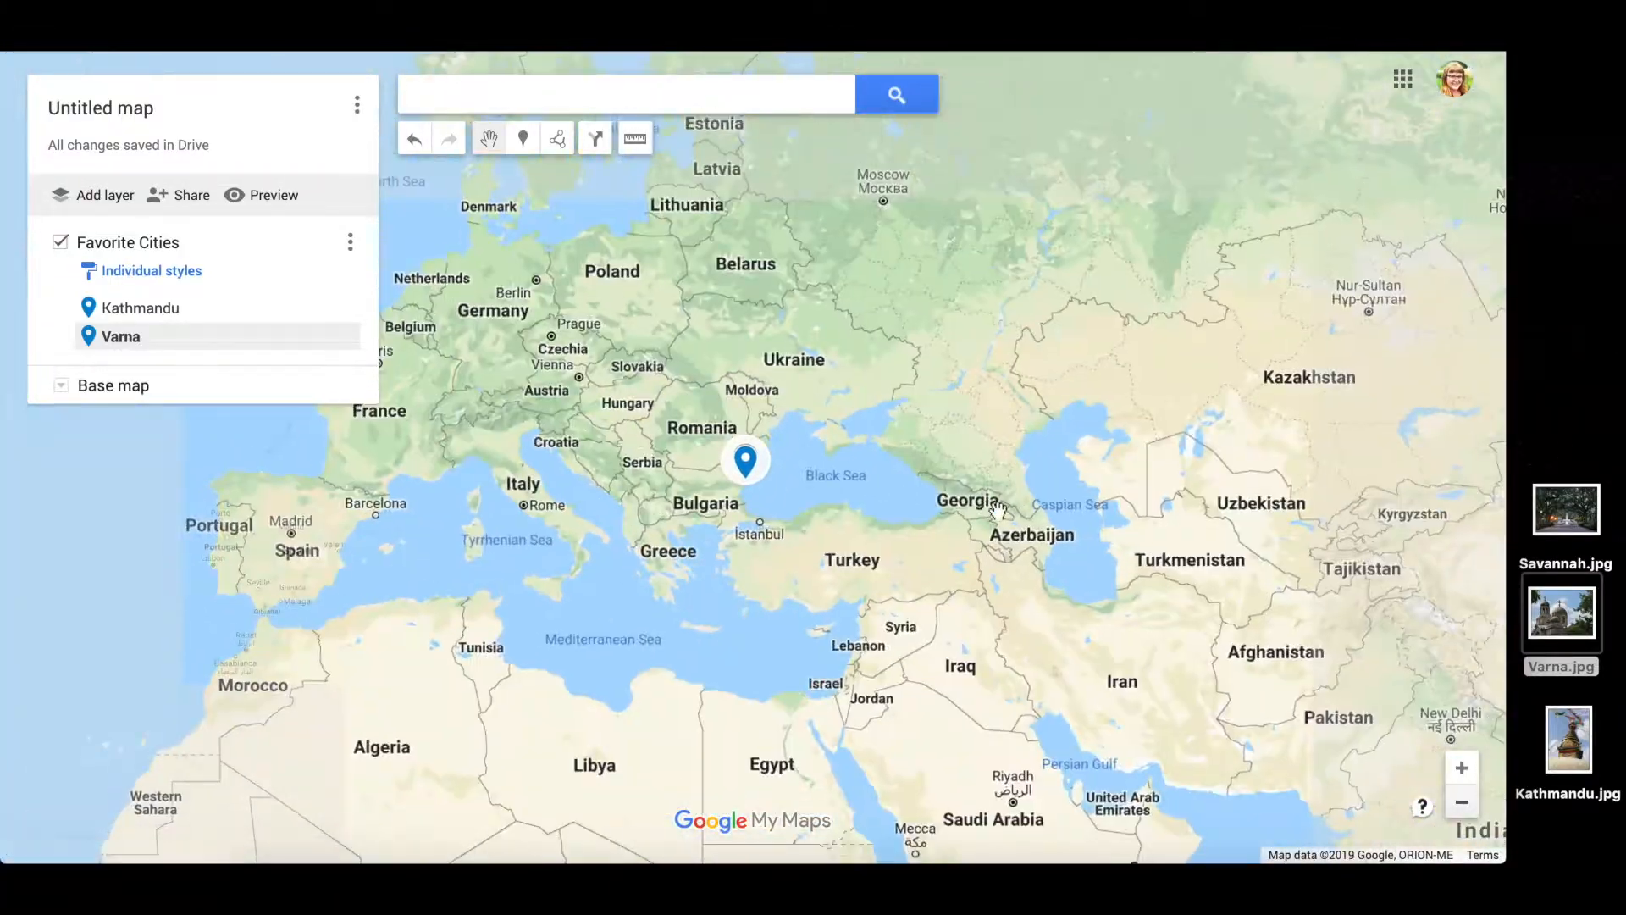
{"action": "left_click_drag", "start_coordinate": [1099, 515], "coordinate": [926, 449]}
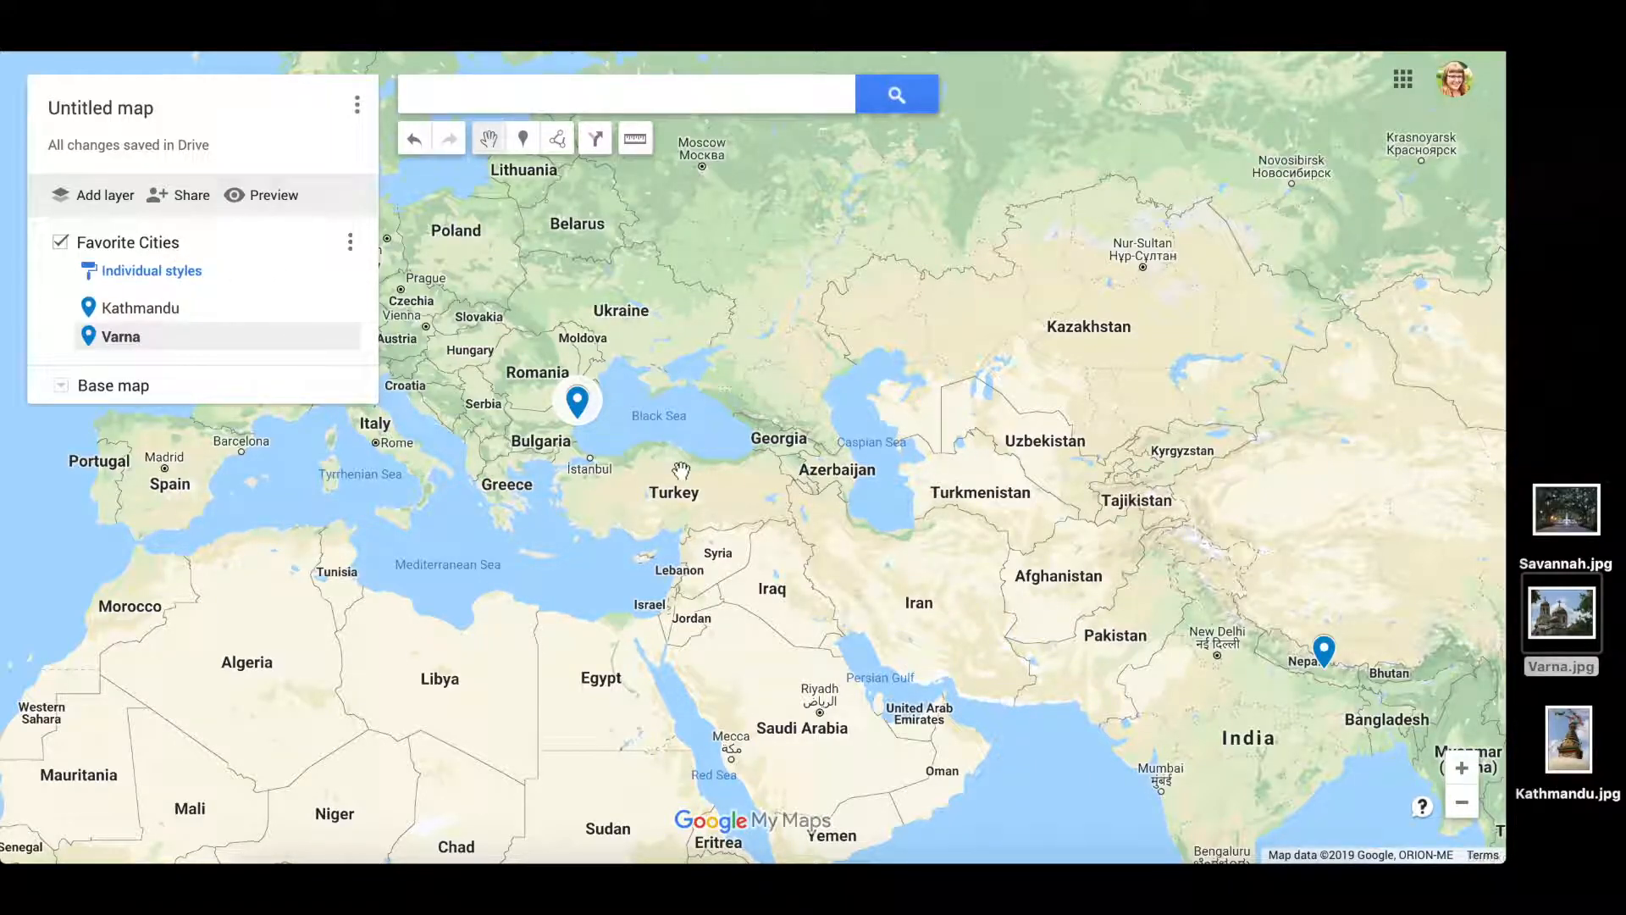
{"action": "left_click", "coordinate": [117, 196]}
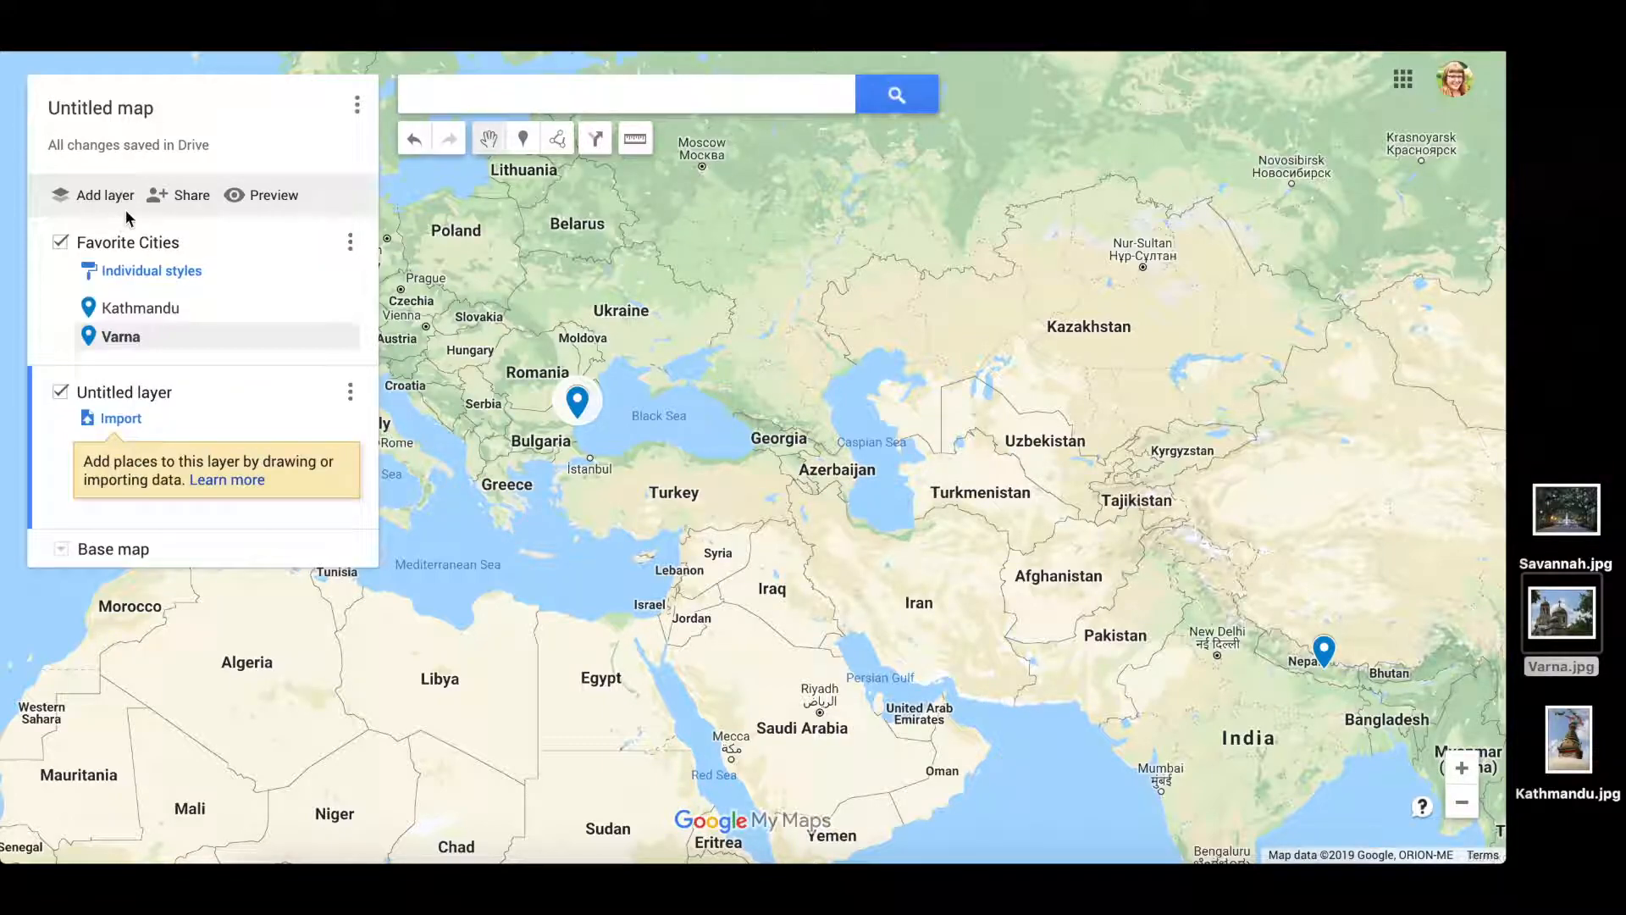
- Rename the new untitled layer to 'Places I've lived' and save it
{"action": "left_click", "coordinate": [347, 392]}
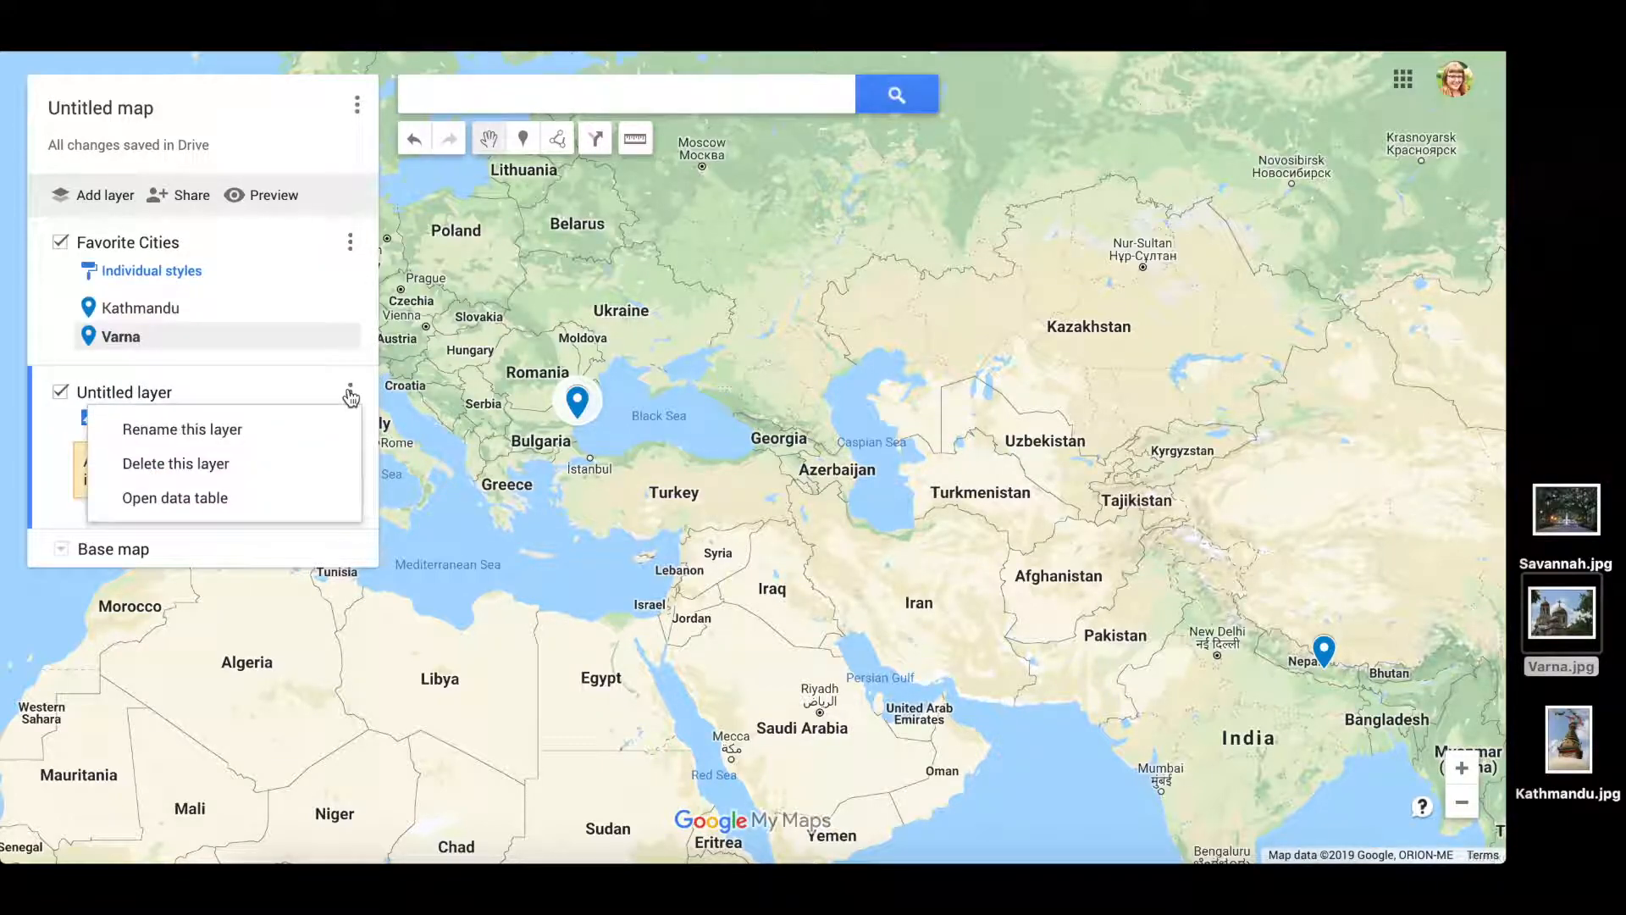
{"action": "left_click", "coordinate": [315, 438]}
{"action": "type", "text": "Places I've live"}
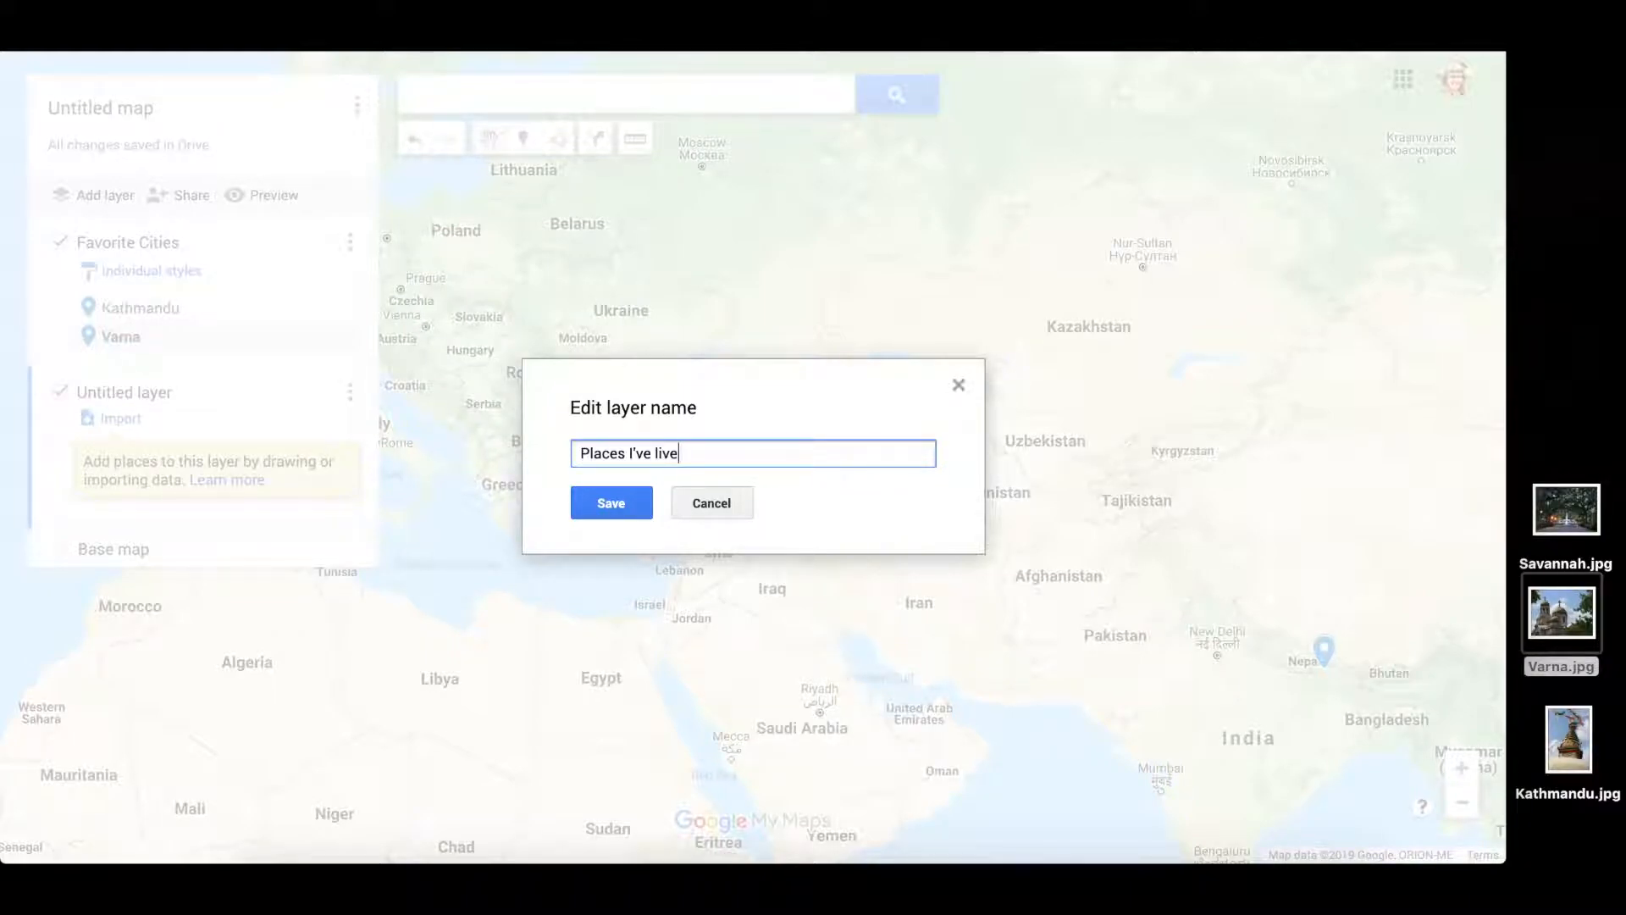
{"action": "left_click", "coordinate": [611, 503]}
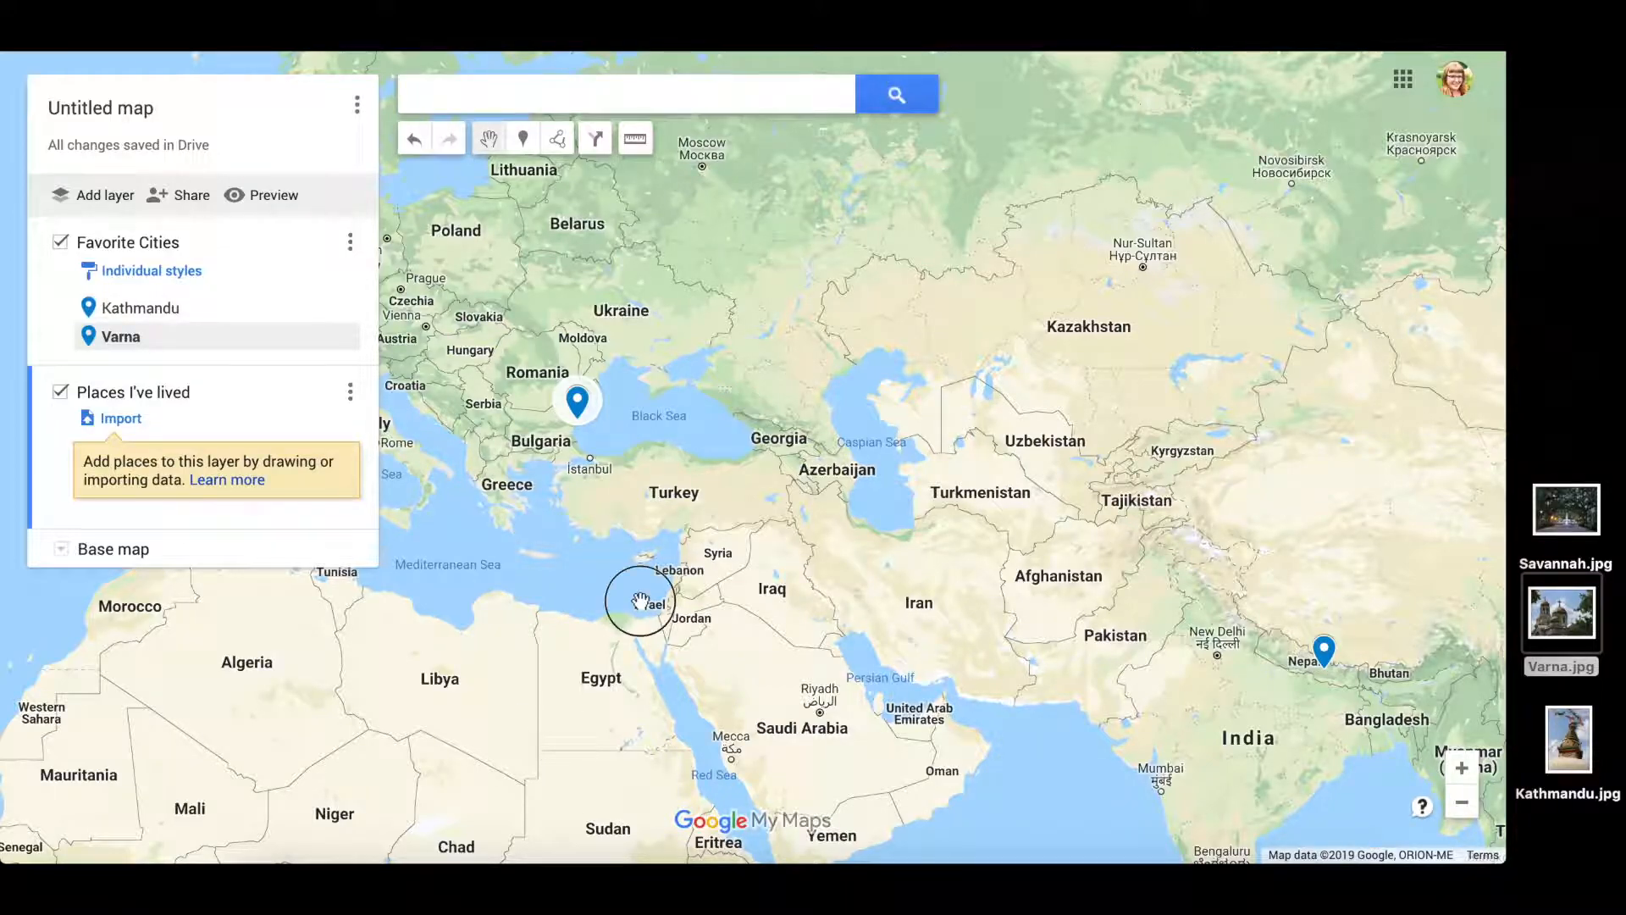
{"action": "left_click_drag", "start_coordinate": [635, 599], "coordinate": [1234, 497]}
- Search 'savannah' and add Savannah, GA to the Places I've lived layer
{"action": "left_click_drag", "start_coordinate": [1017, 332], "coordinate": [1262, 258]}
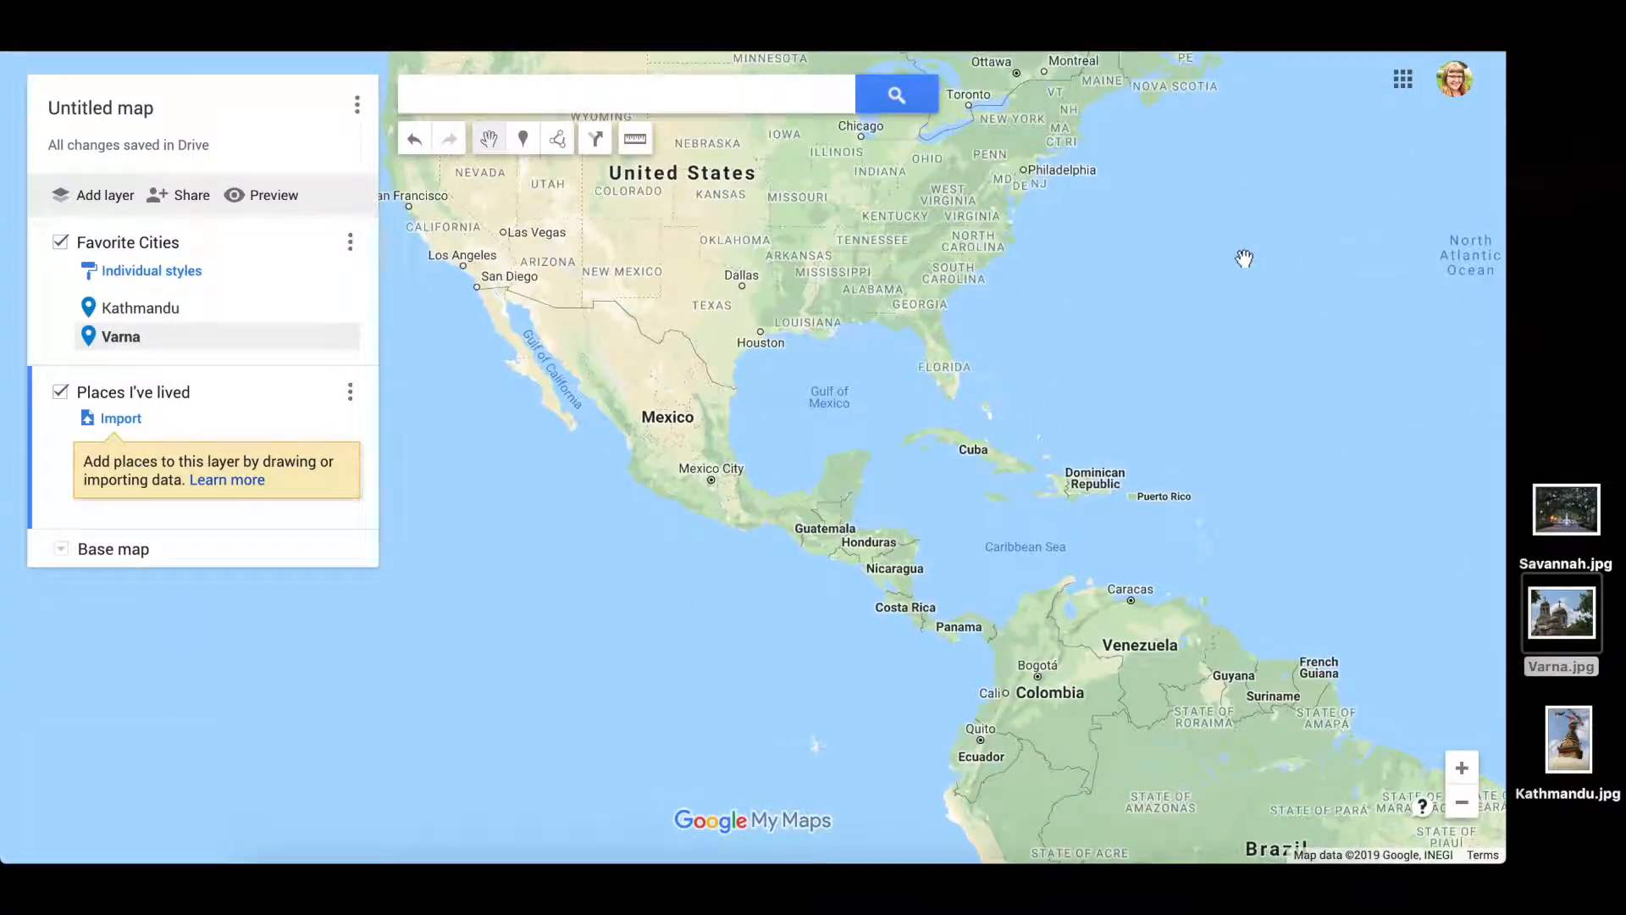
{"action": "left_click_drag", "start_coordinate": [918, 247], "coordinate": [753, 392]}
{"action": "left_click", "coordinate": [668, 94]}
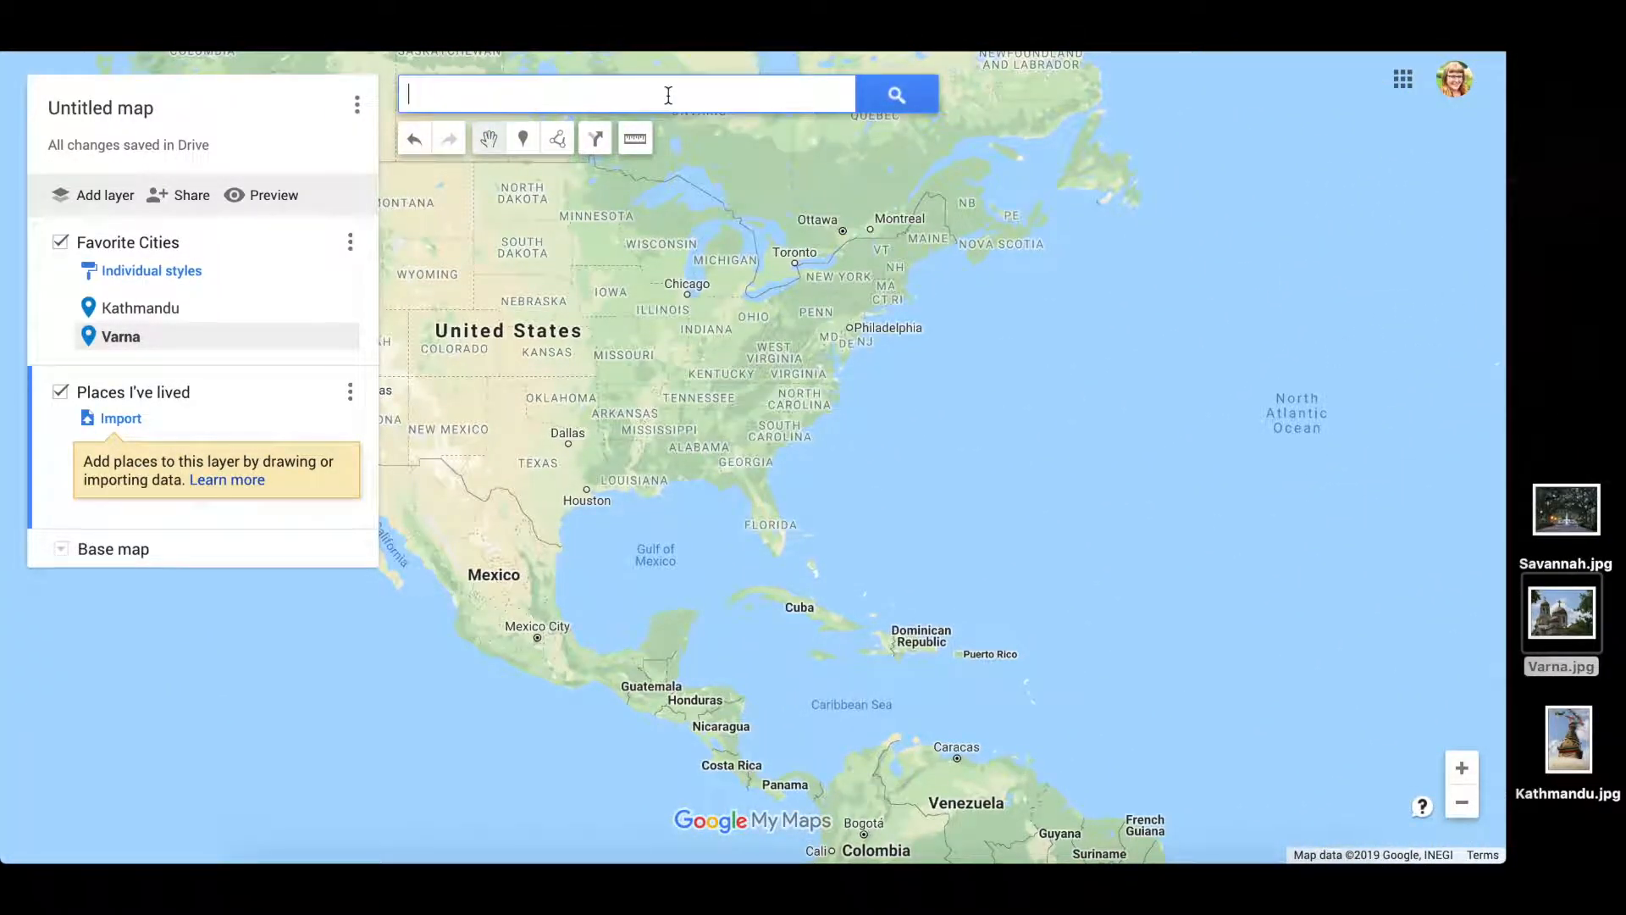
{"action": "type", "text": "savannah"}
{"action": "left_click", "coordinate": [663, 142]}
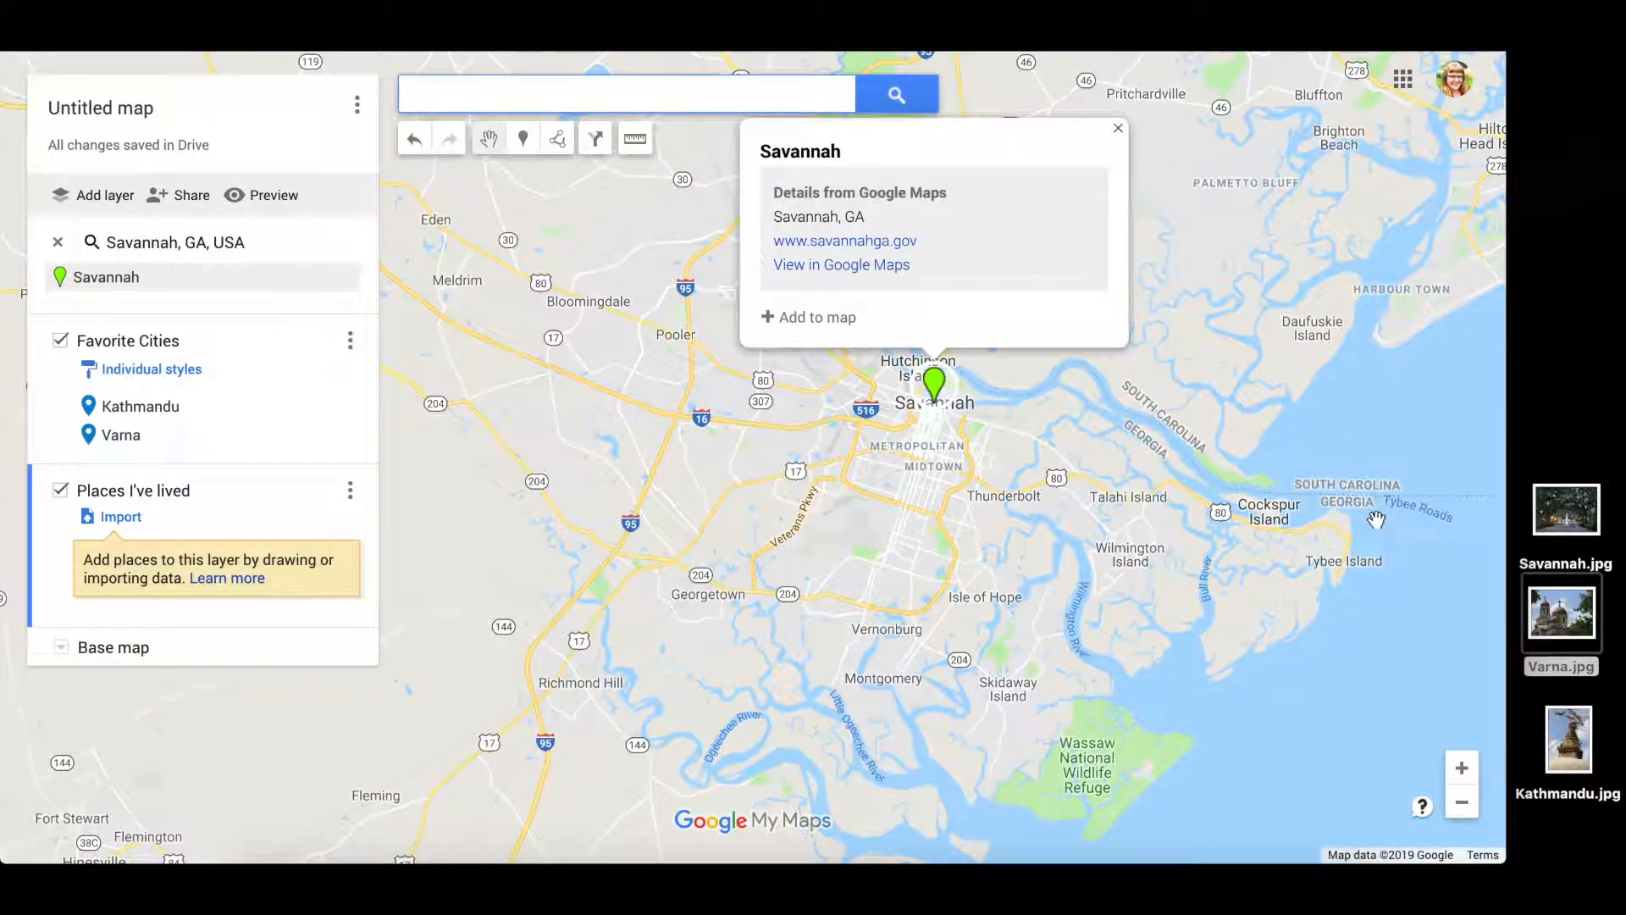
{"action": "left_click", "coordinate": [815, 318]}
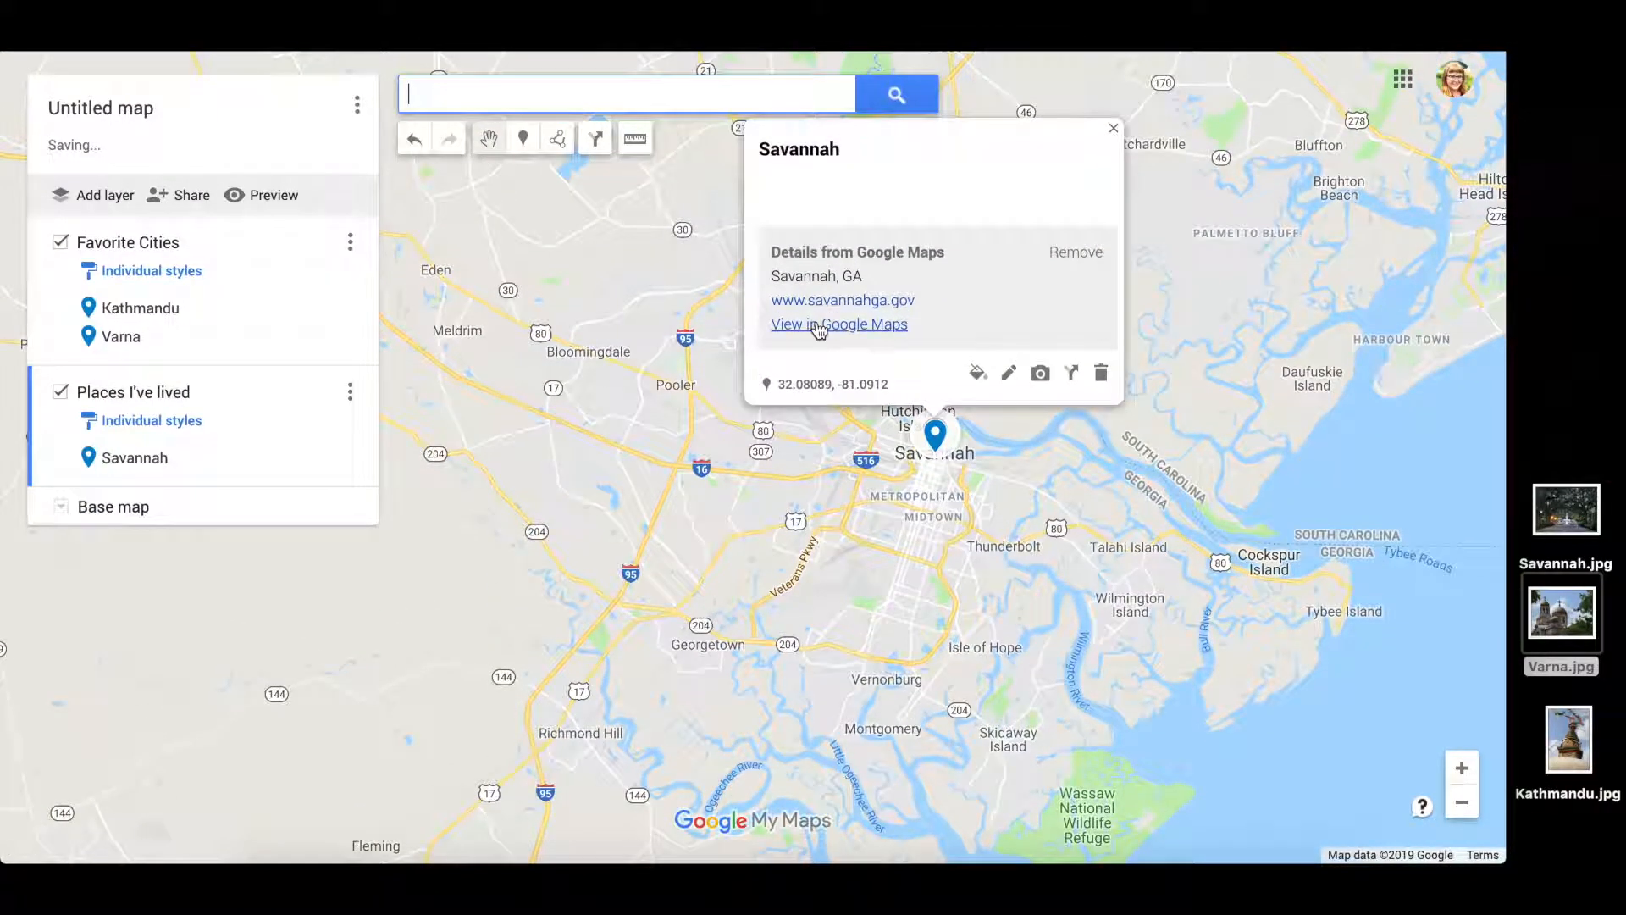
- Attach Savannah.jpg as the Savannah pin's photo and save it
{"action": "left_click", "coordinate": [1009, 372]}
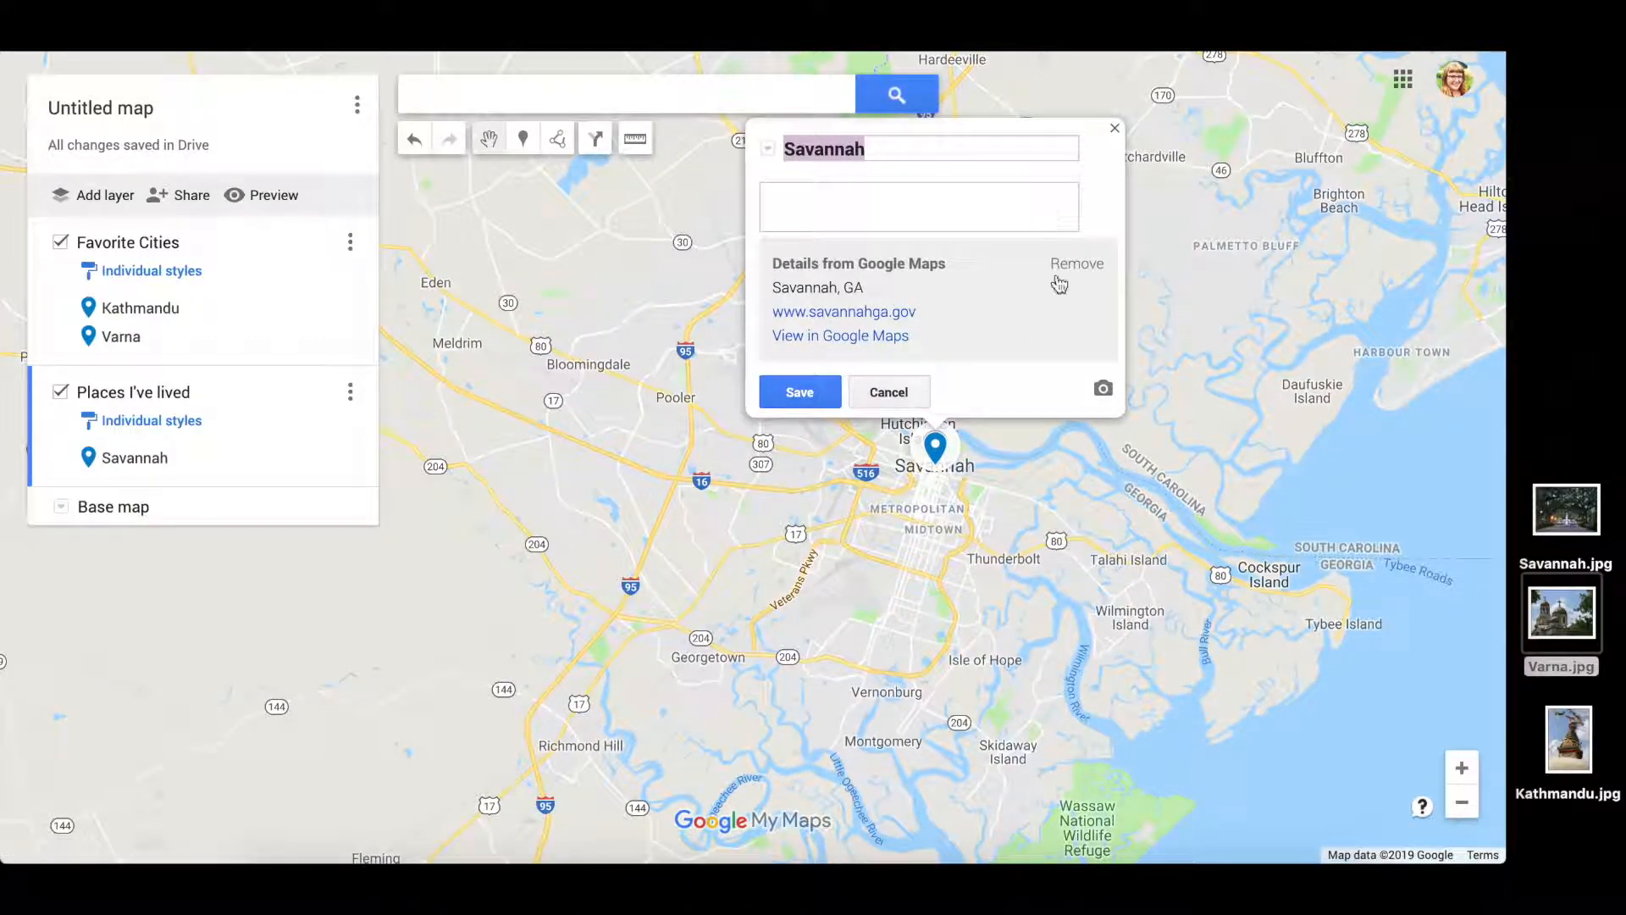
{"action": "left_click", "coordinate": [1103, 388]}
{"action": "left_click", "coordinate": [1581, 515]}
{"action": "left_click_drag", "start_coordinate": [1581, 515], "coordinate": [793, 498]}
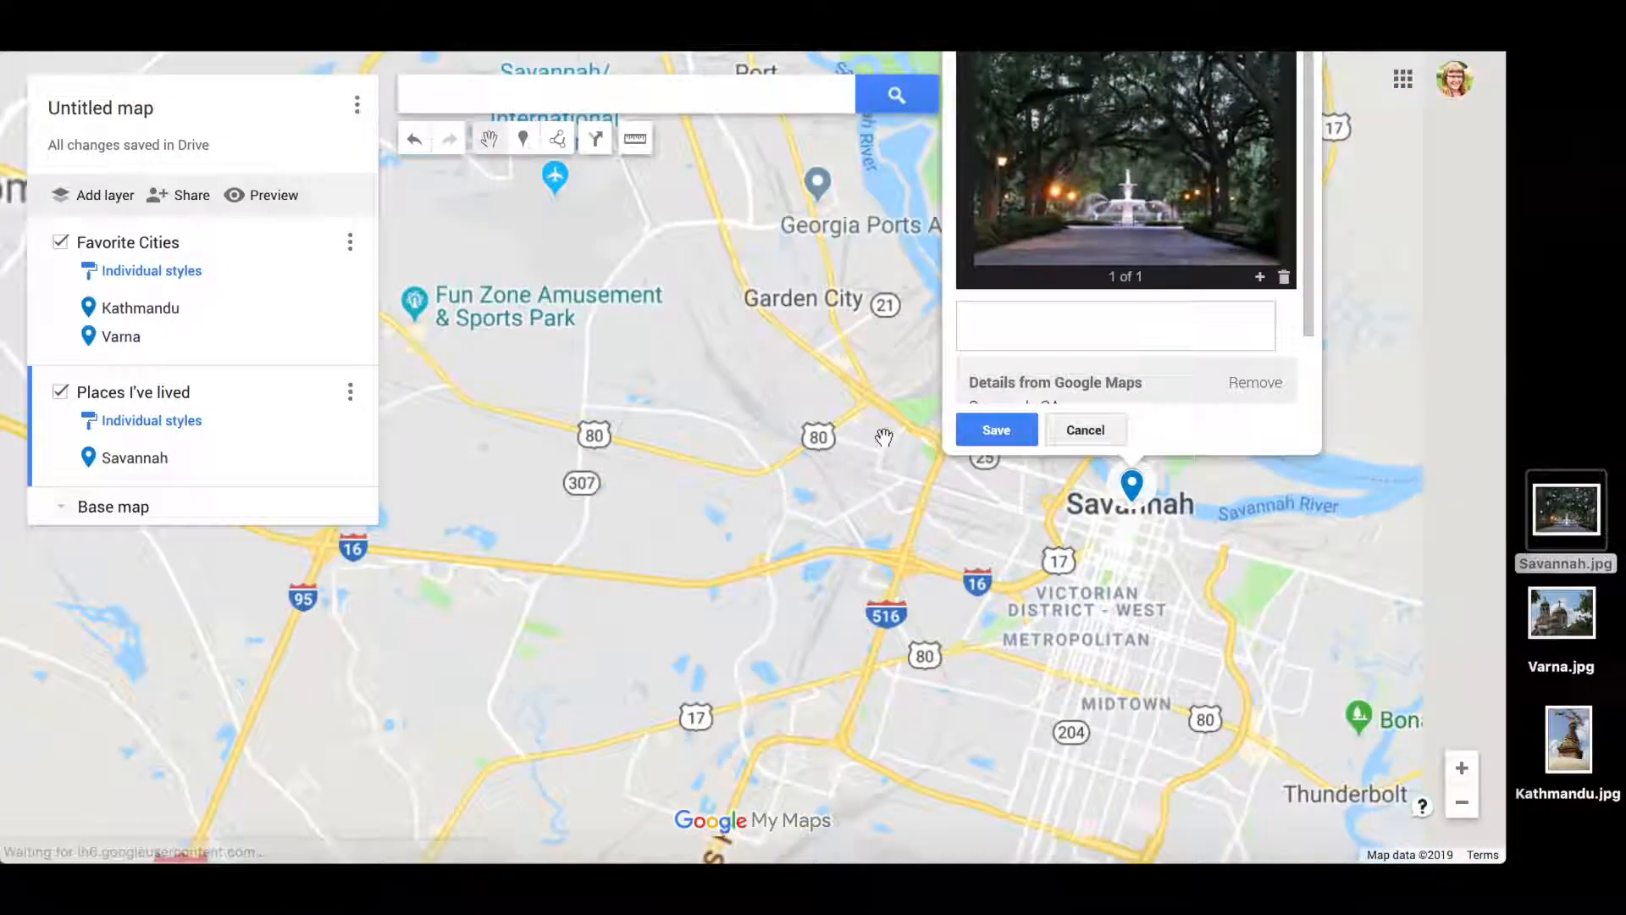
{"action": "left_click", "coordinate": [896, 410]}
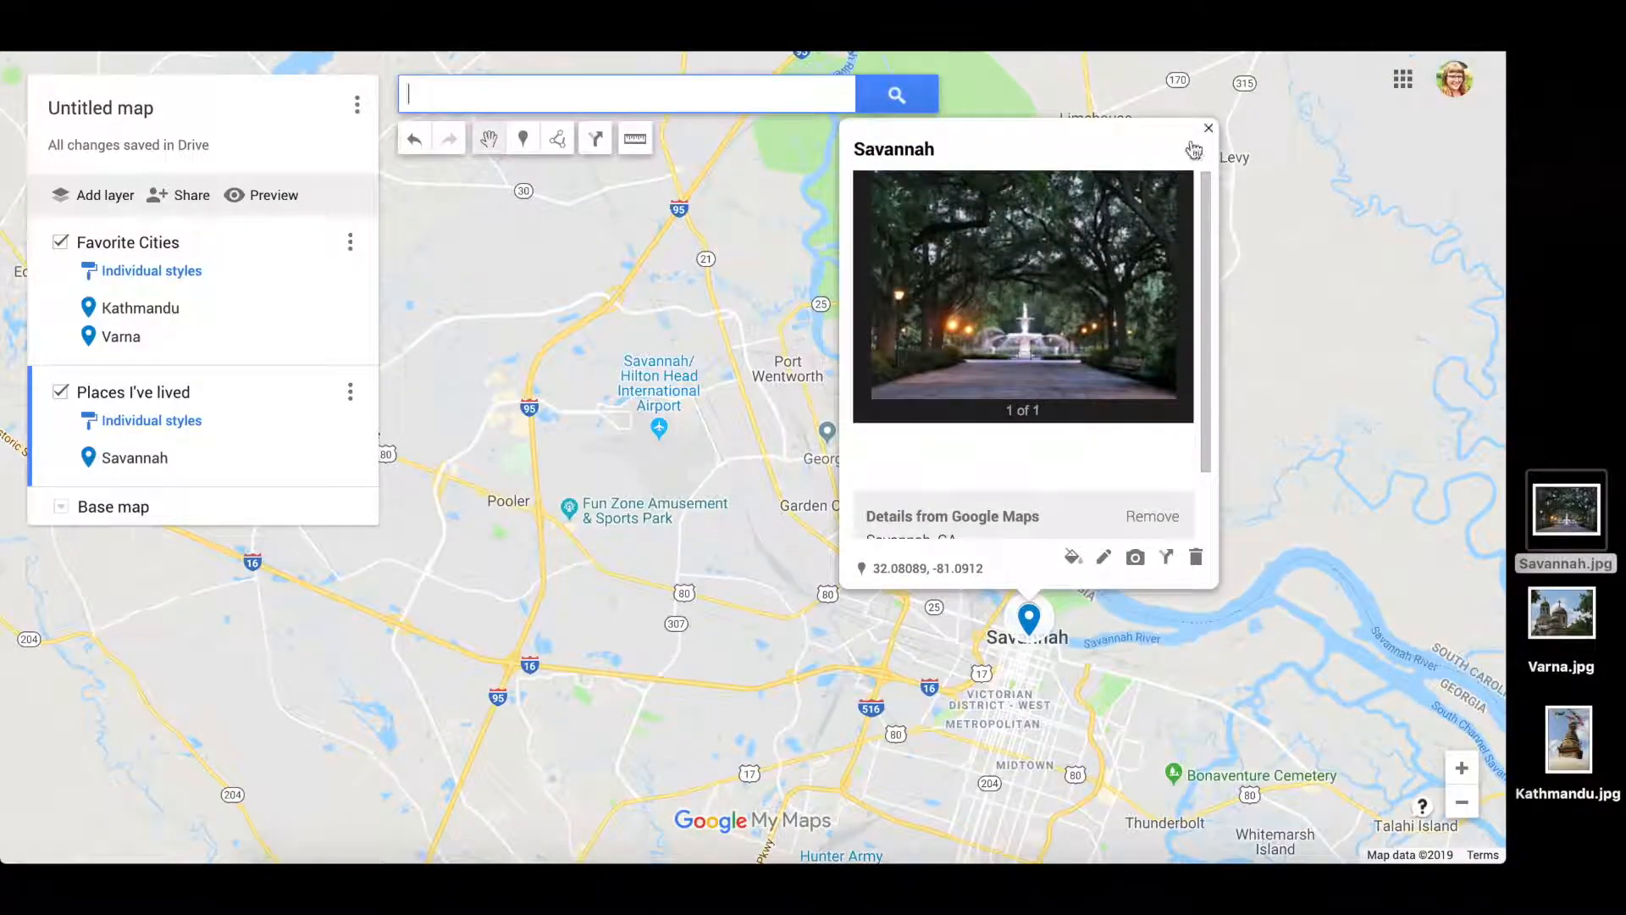